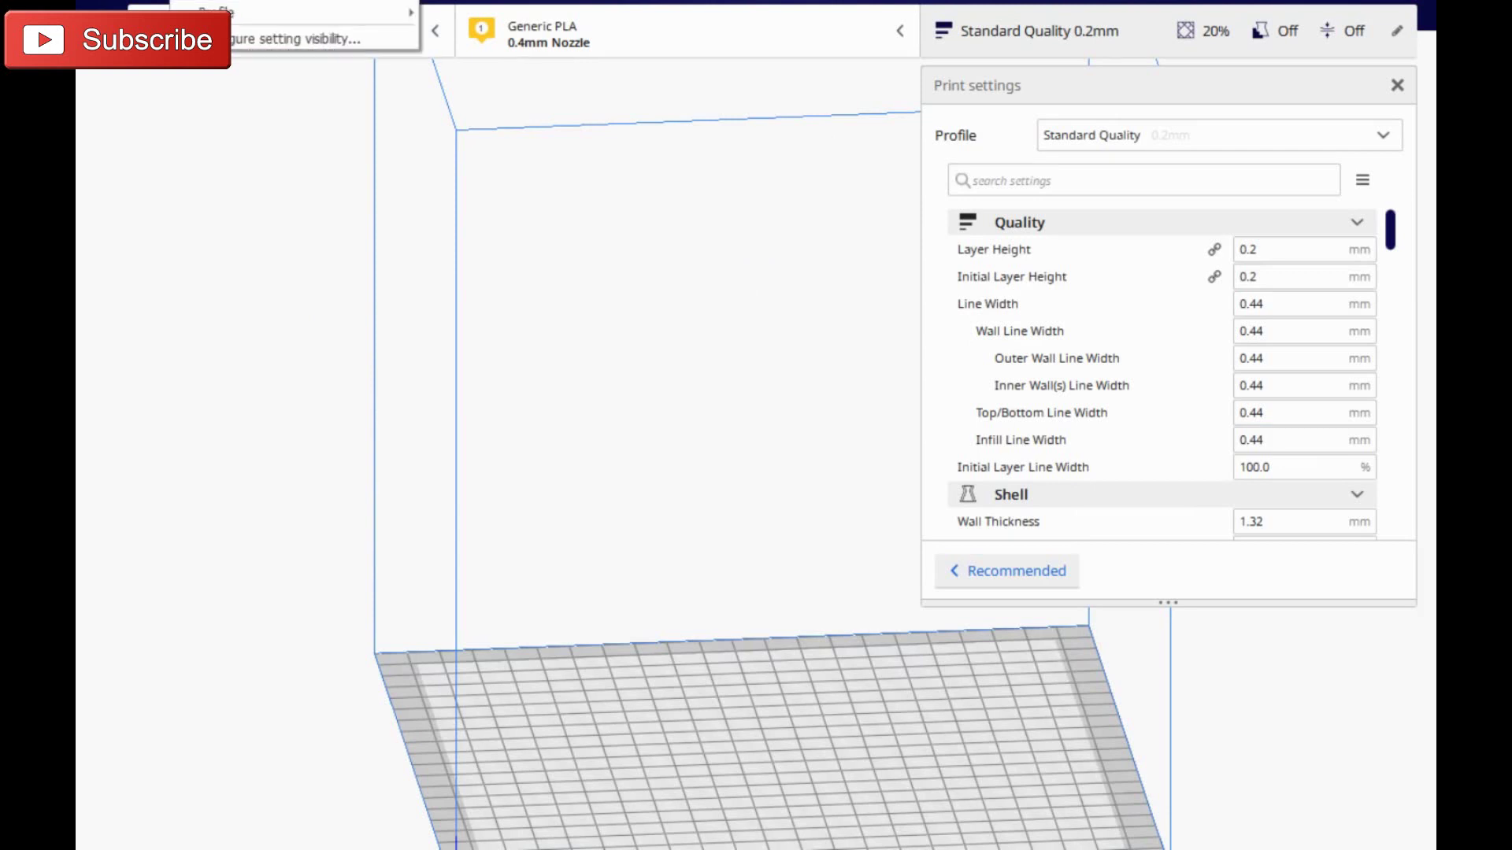
# Open the Help menu to find the What's New entry.
pyautogui.click(394, 2)
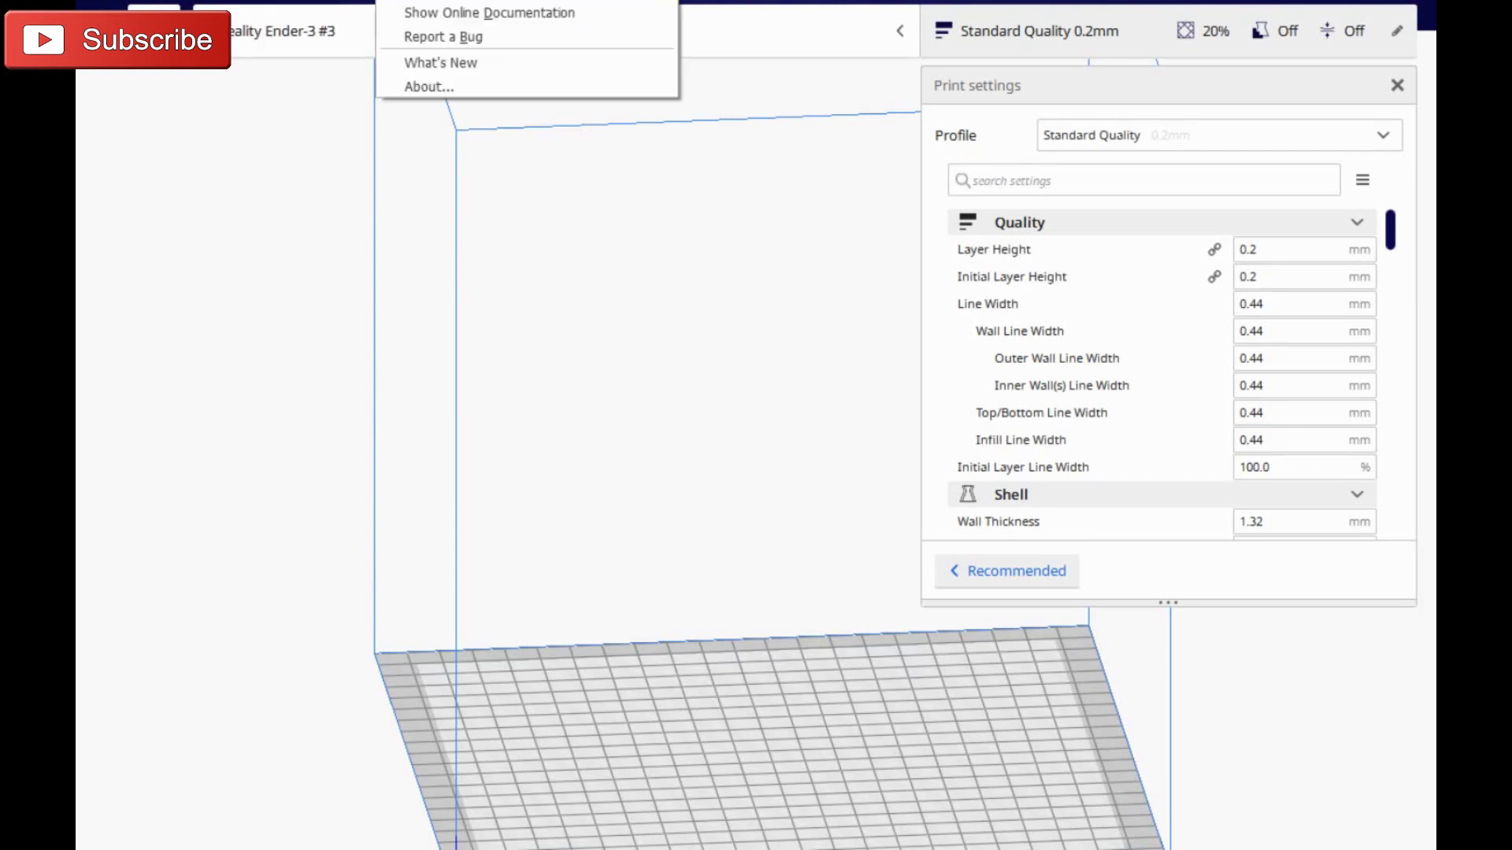
# Read through the Cura 4.2.0 What's New release notes, then close them.
pyautogui.click(433, 58)
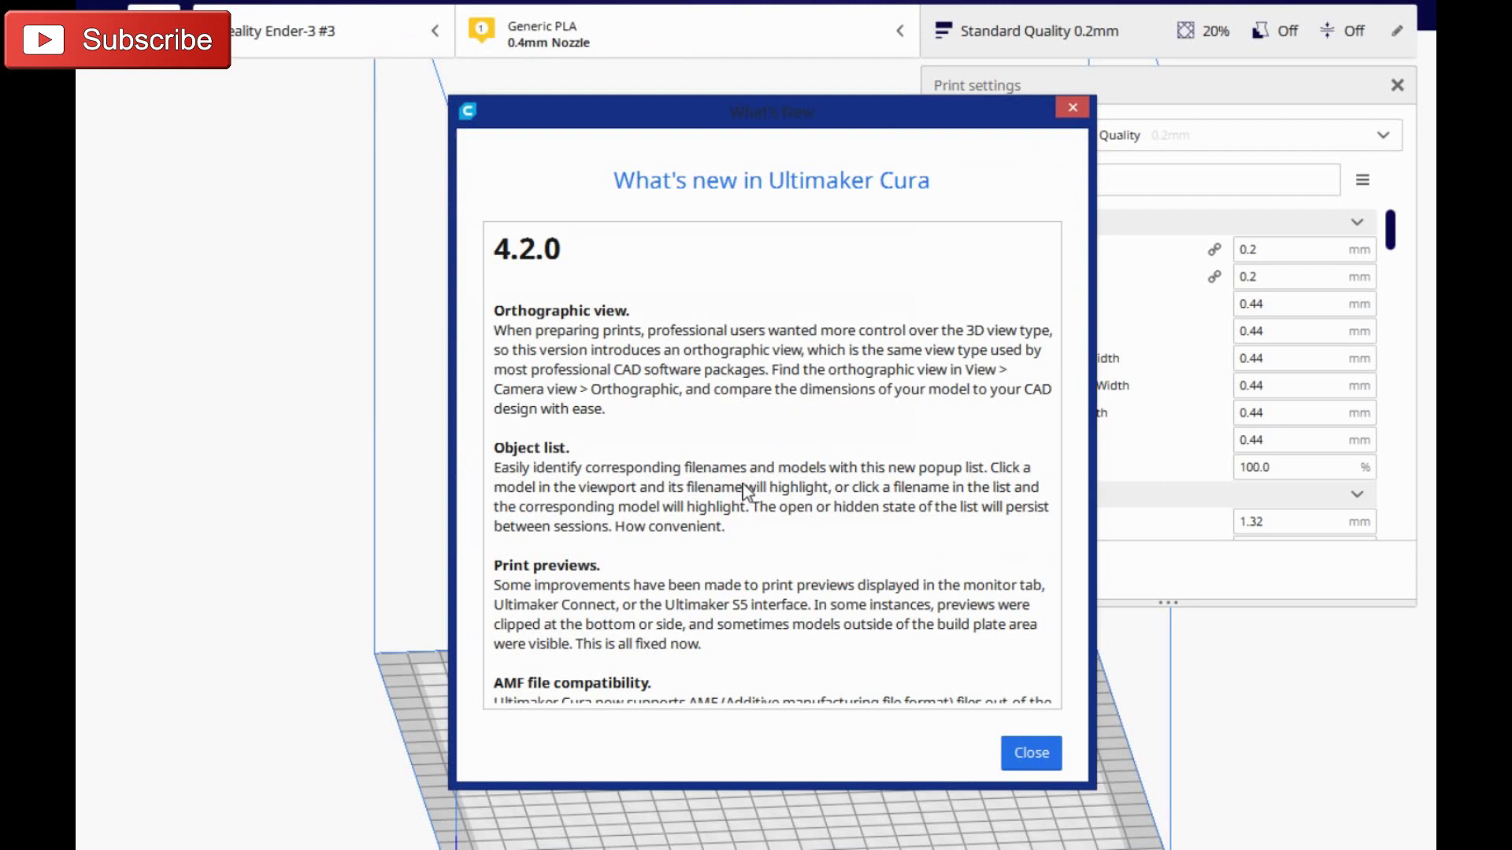
pyautogui.scroll(-5, 742, 492)
pyautogui.scroll(-5, 739, 488)
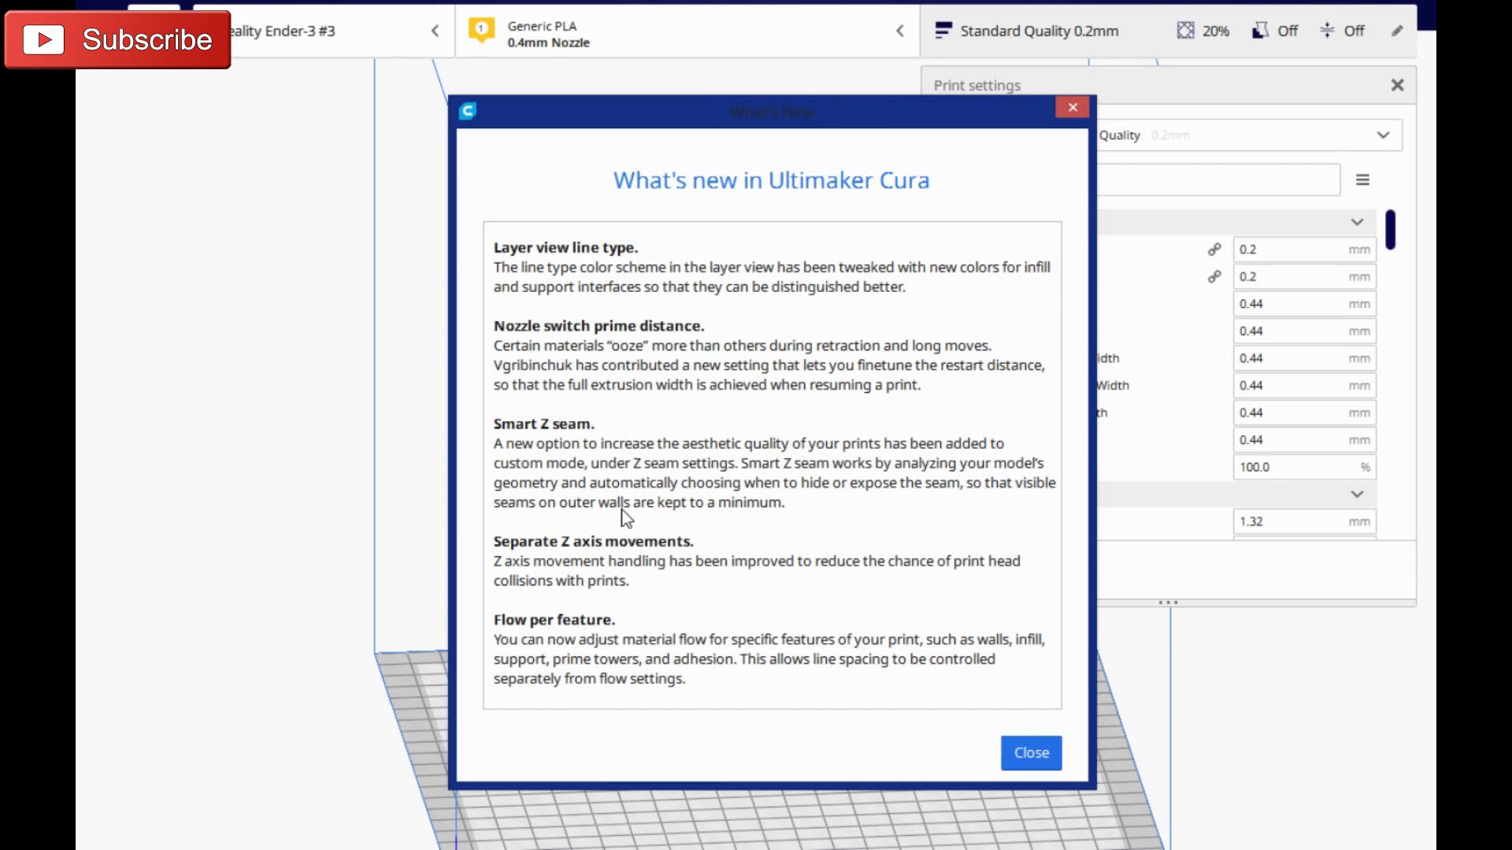
pyautogui.click(1024, 758)
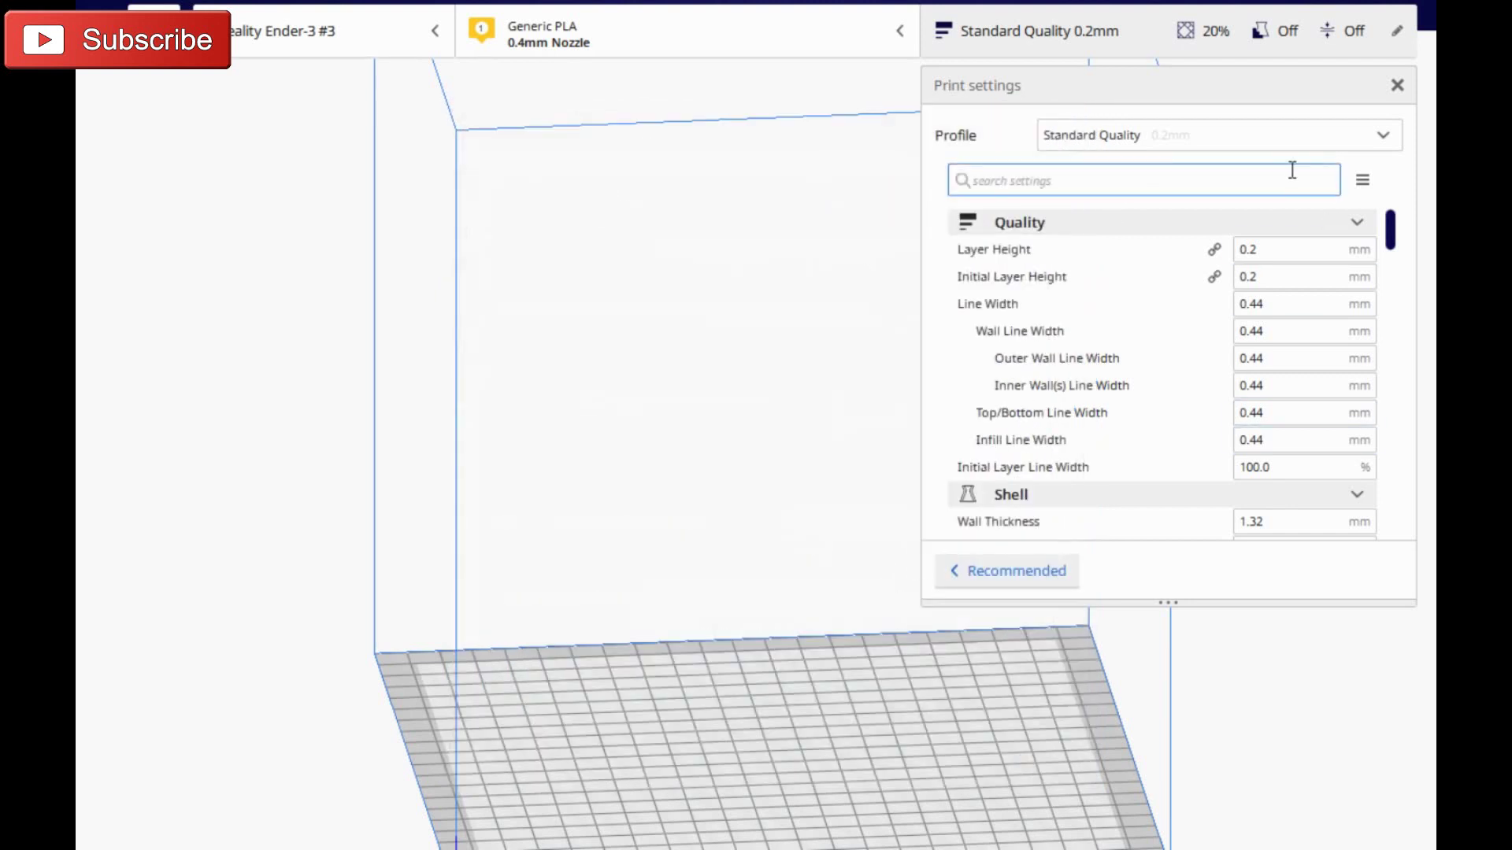
# Open the Shell setting visibility preferences and tick Seam Corner Preference to show it.
pyautogui.moveTo(1394, 236); pyautogui.dragTo(1401, 267)
pyautogui.moveTo(1110, 229)
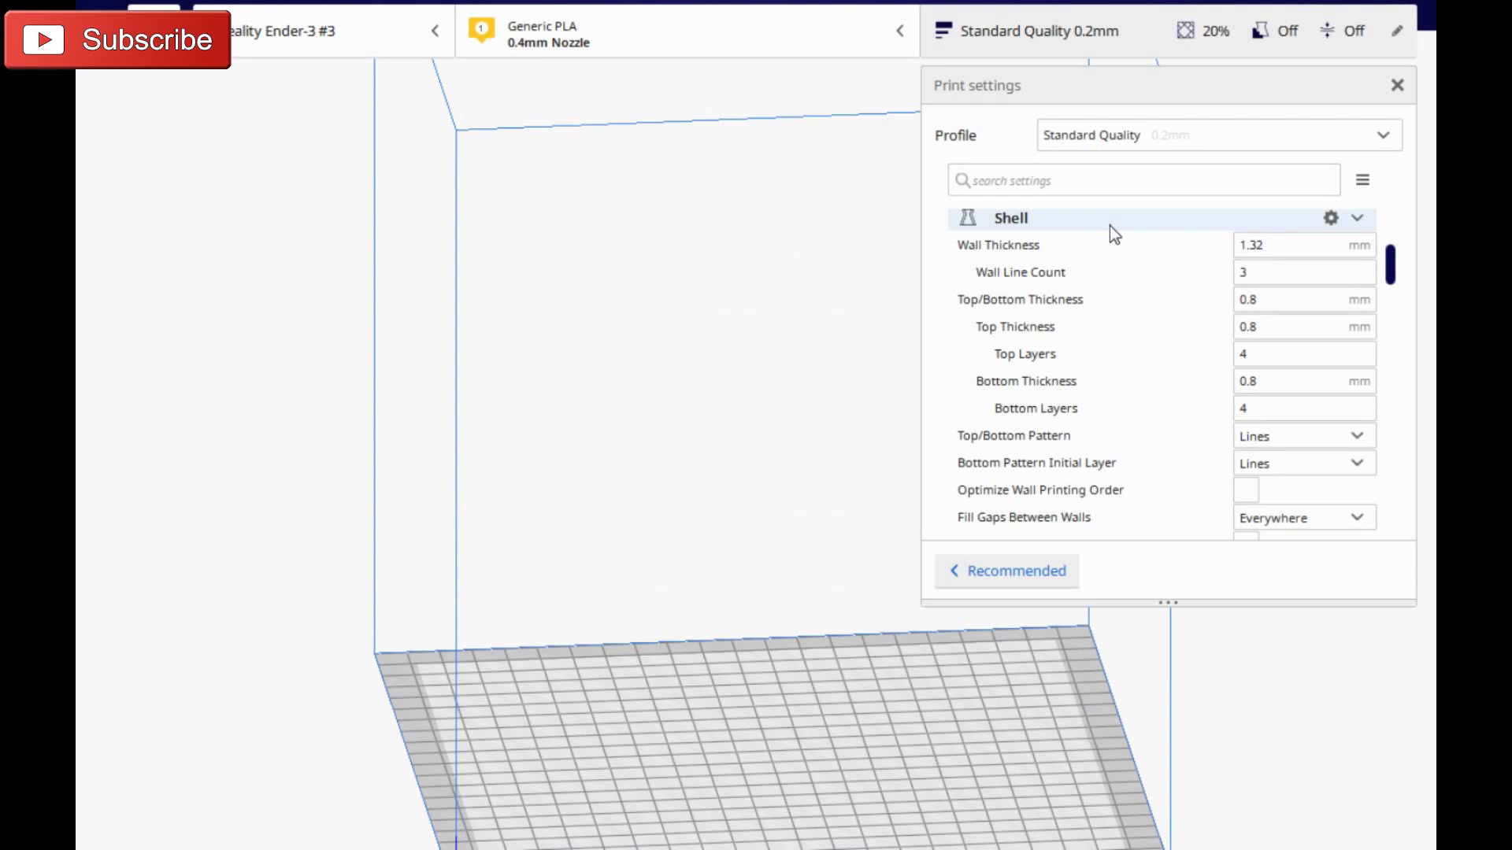
pyautogui.click(1331, 219)
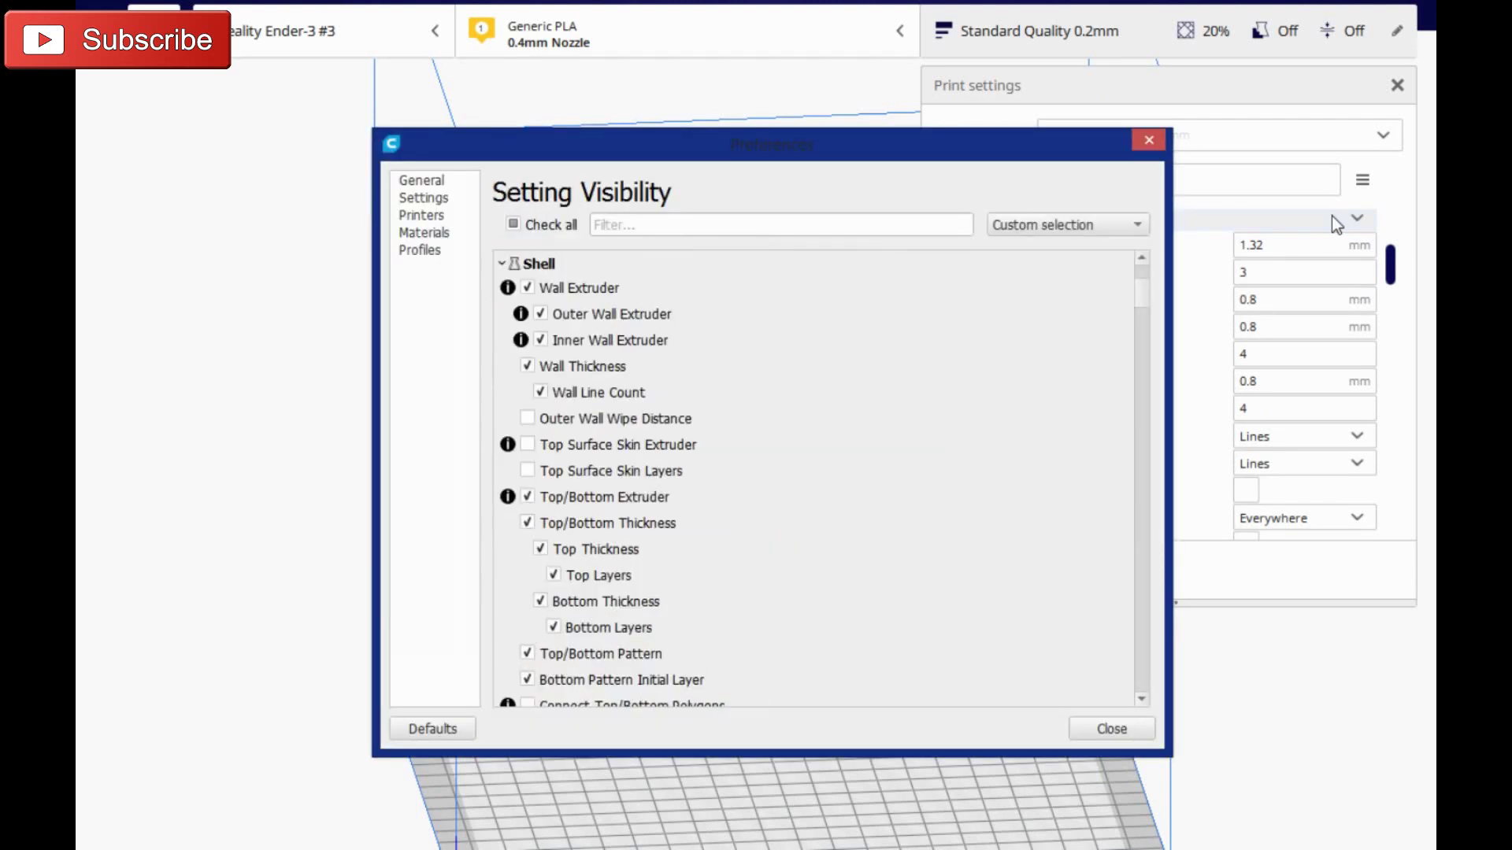
pyautogui.scroll(-1, 892, 533)
pyautogui.scroll(-4, 895, 538)
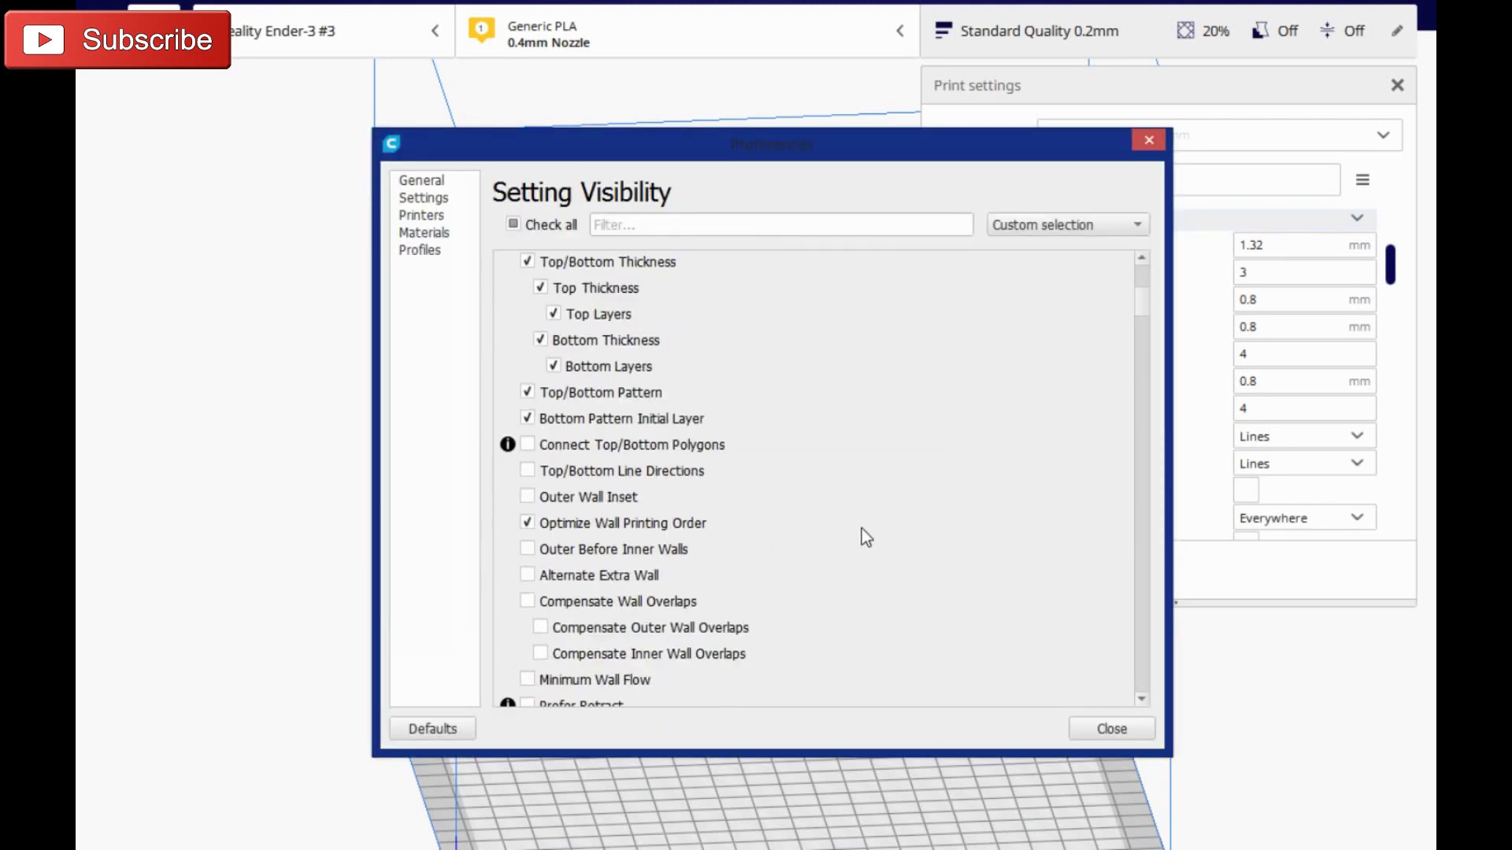
pyautogui.scroll(-1, 882, 584)
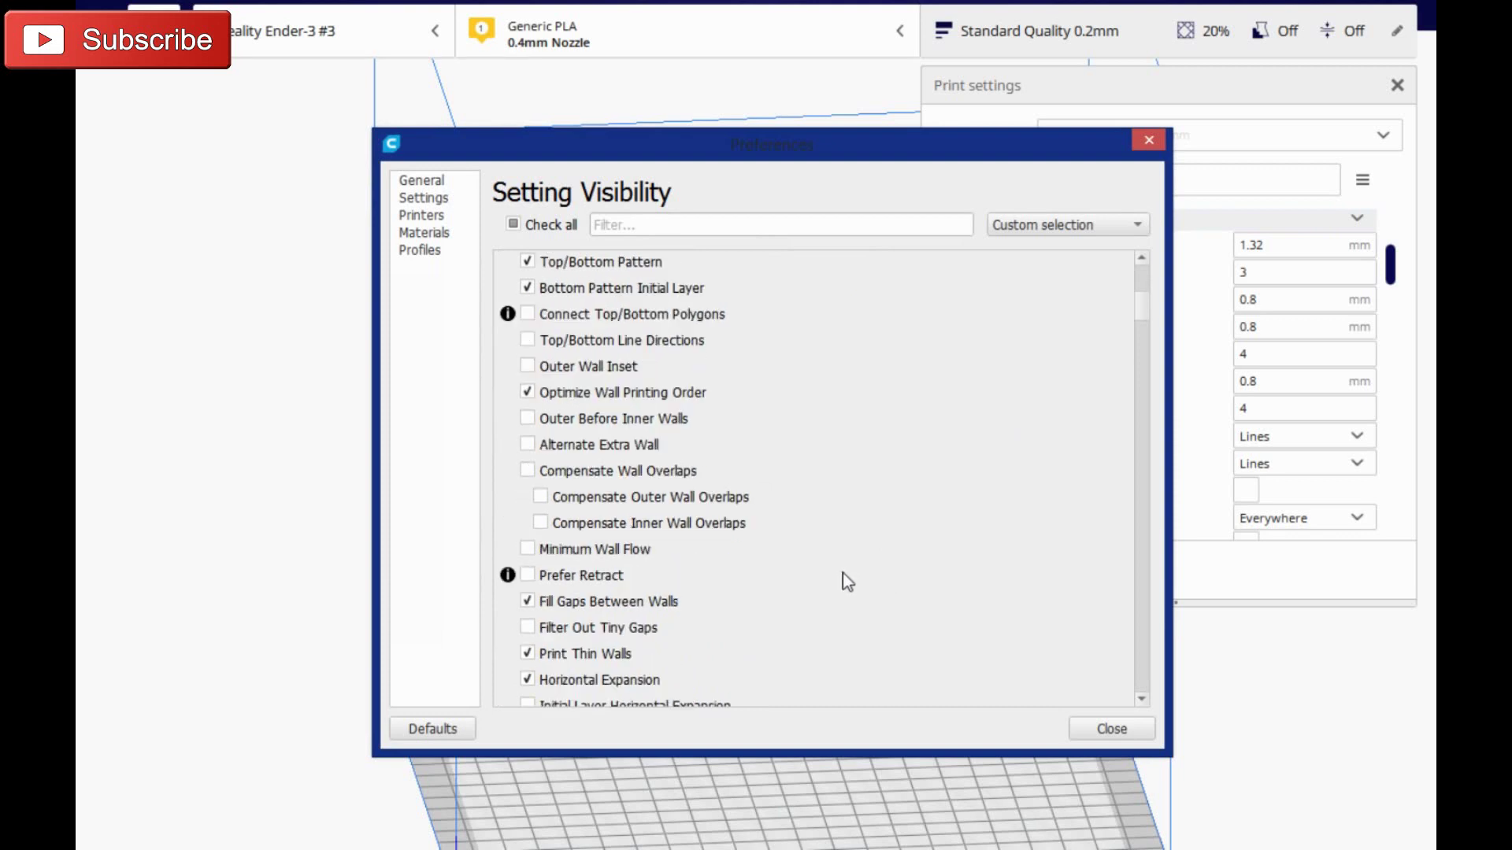
pyautogui.scroll(-2, 827, 583)
pyautogui.scroll(-6, 774, 558)
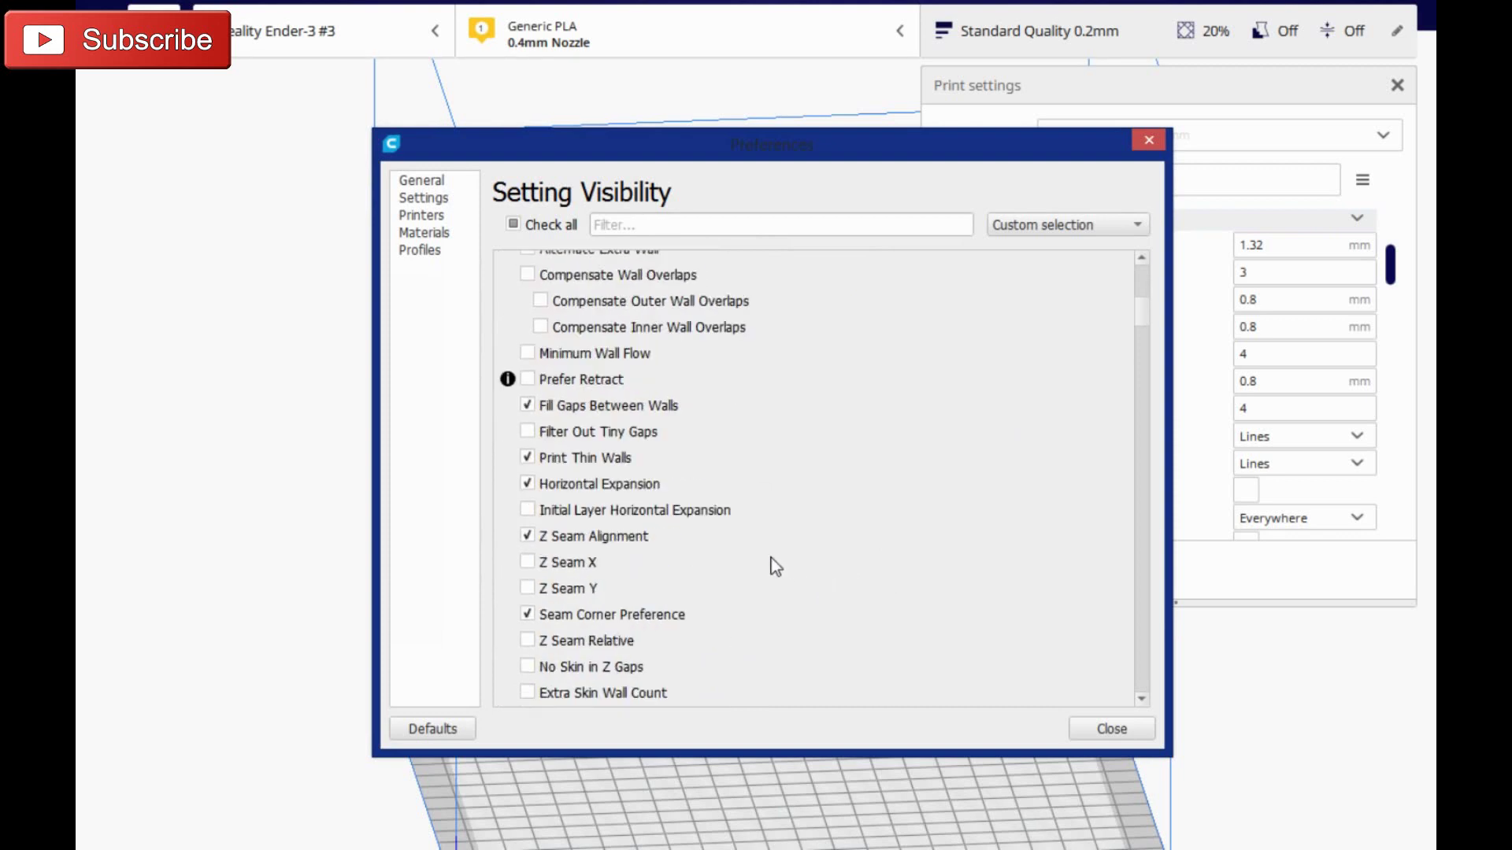
pyautogui.scroll(-1, 775, 566)
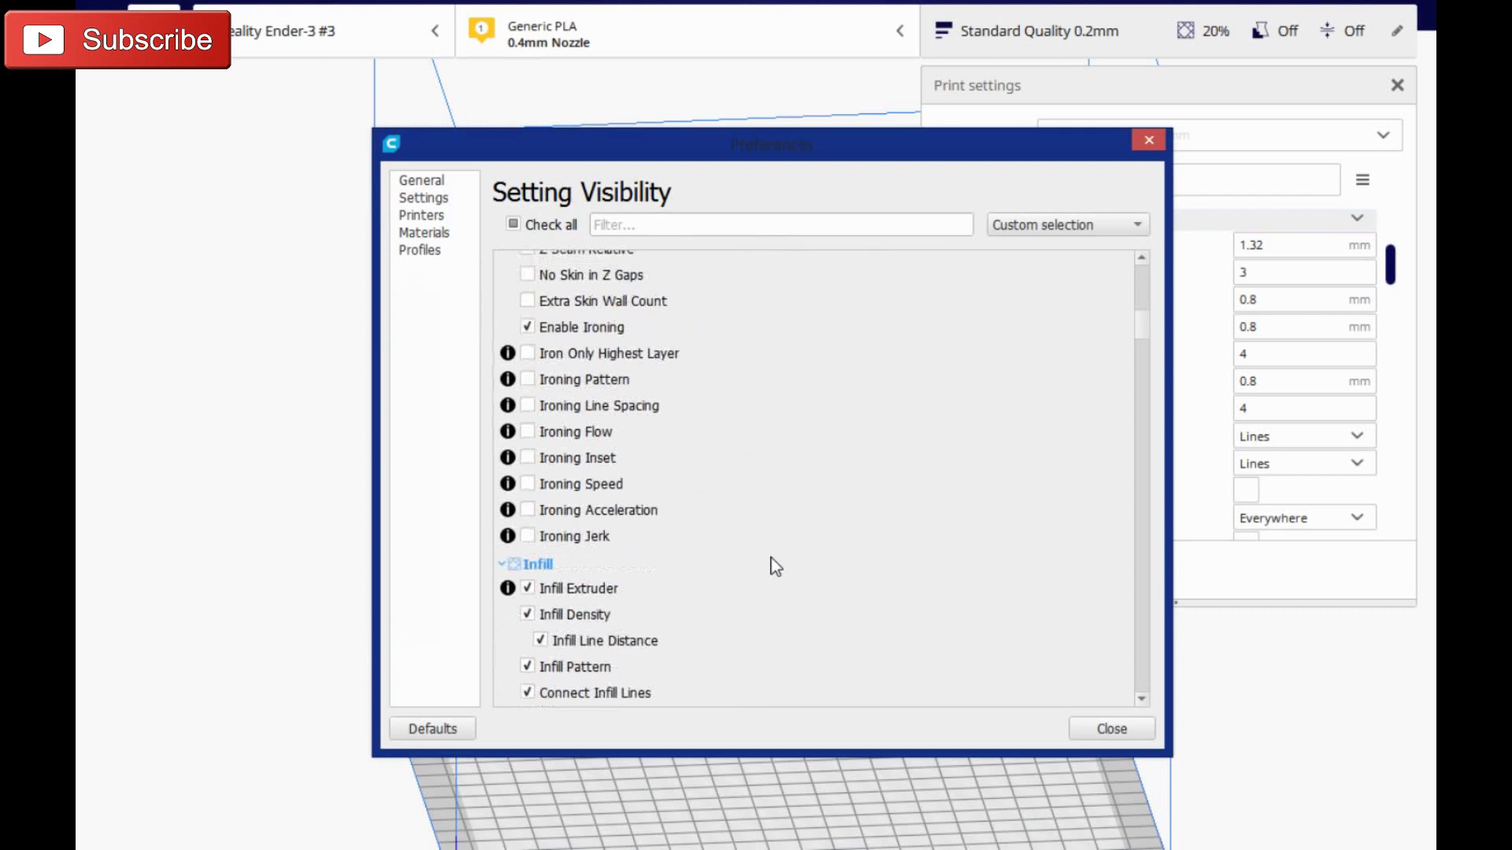
pyautogui.scroll(3, 776, 565)
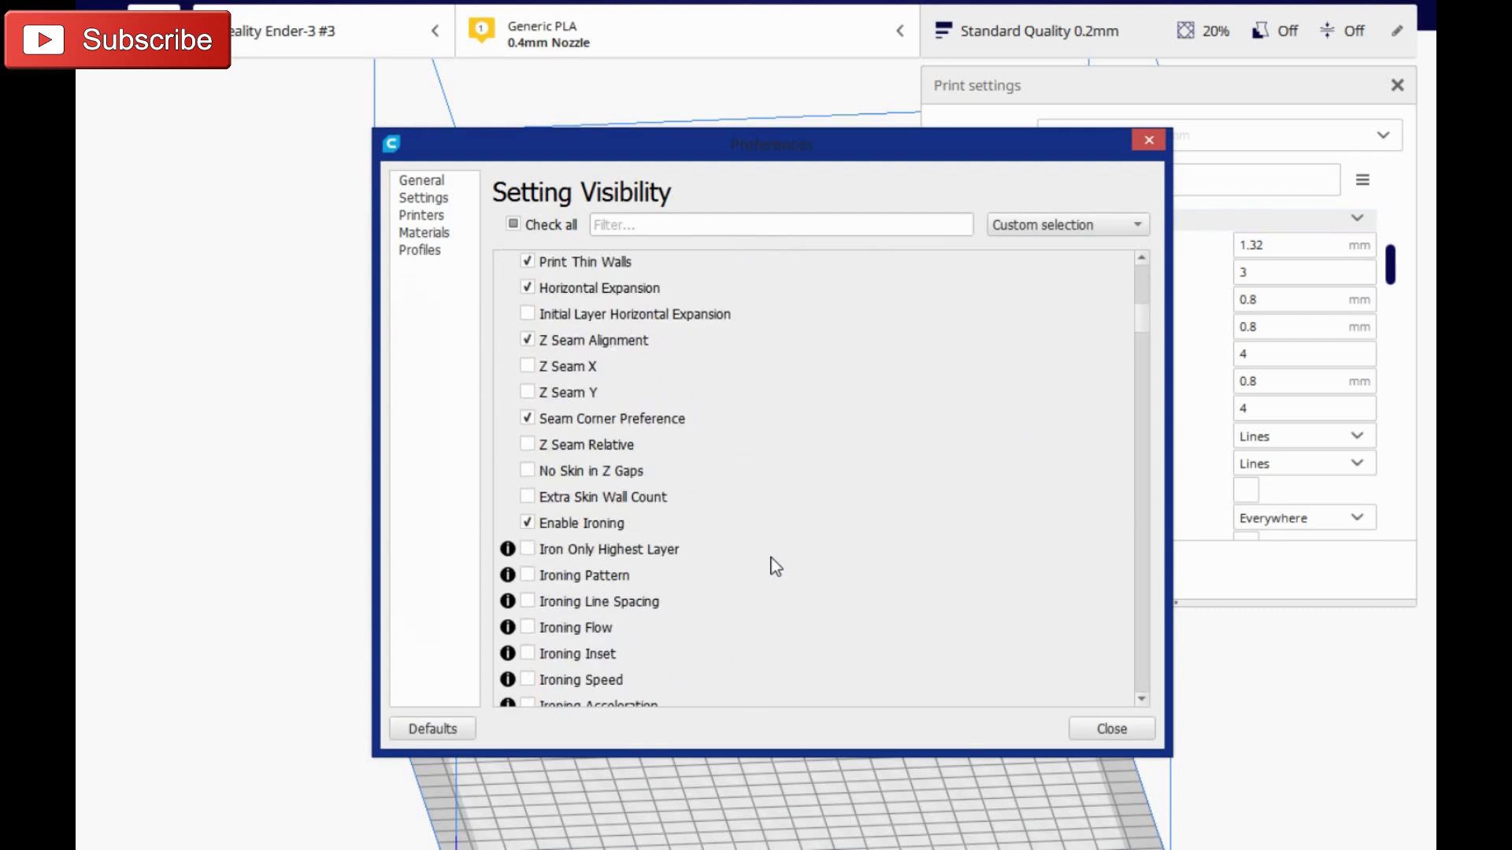
pyautogui.scroll(1, 755, 532)
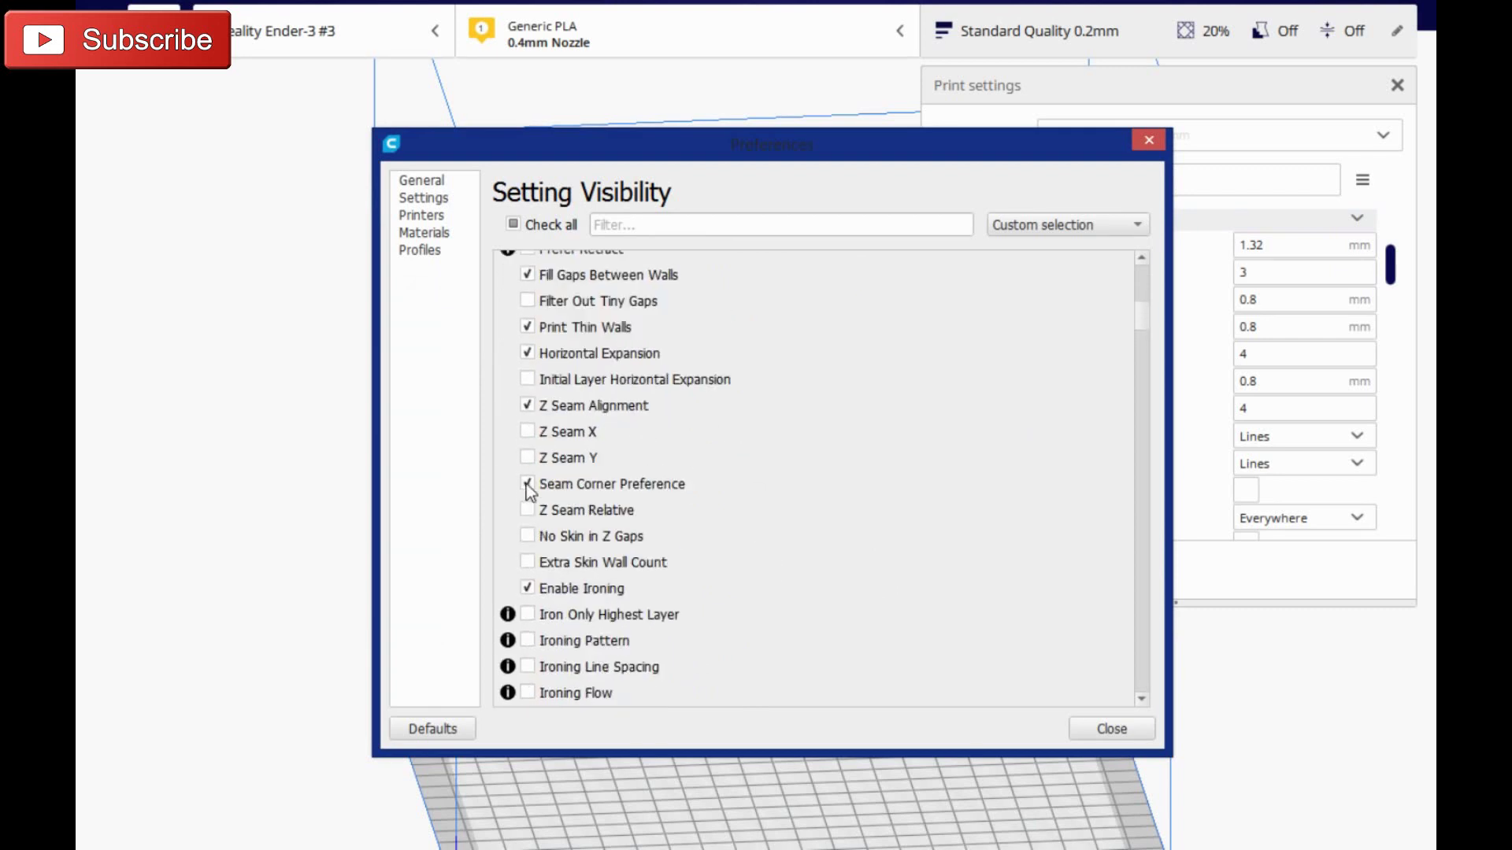
pyautogui.moveTo(526, 485)
# Close Preferences and check Seam Corner Preference's choices in print settings, leaving it at None.
pyautogui.click(1102, 730)
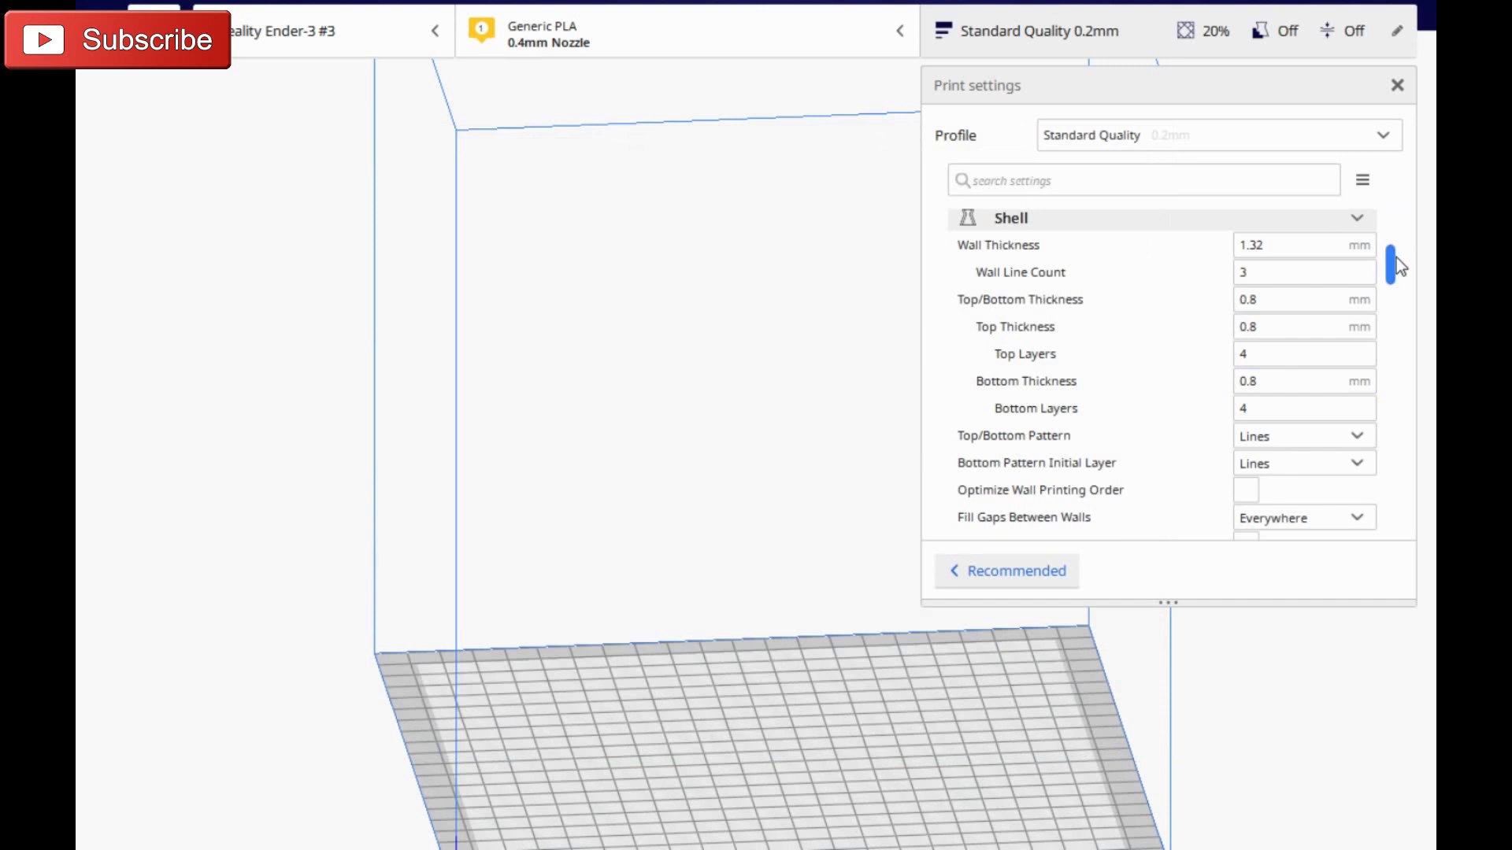
pyautogui.moveTo(1396, 257); pyautogui.dragTo(1406, 290)
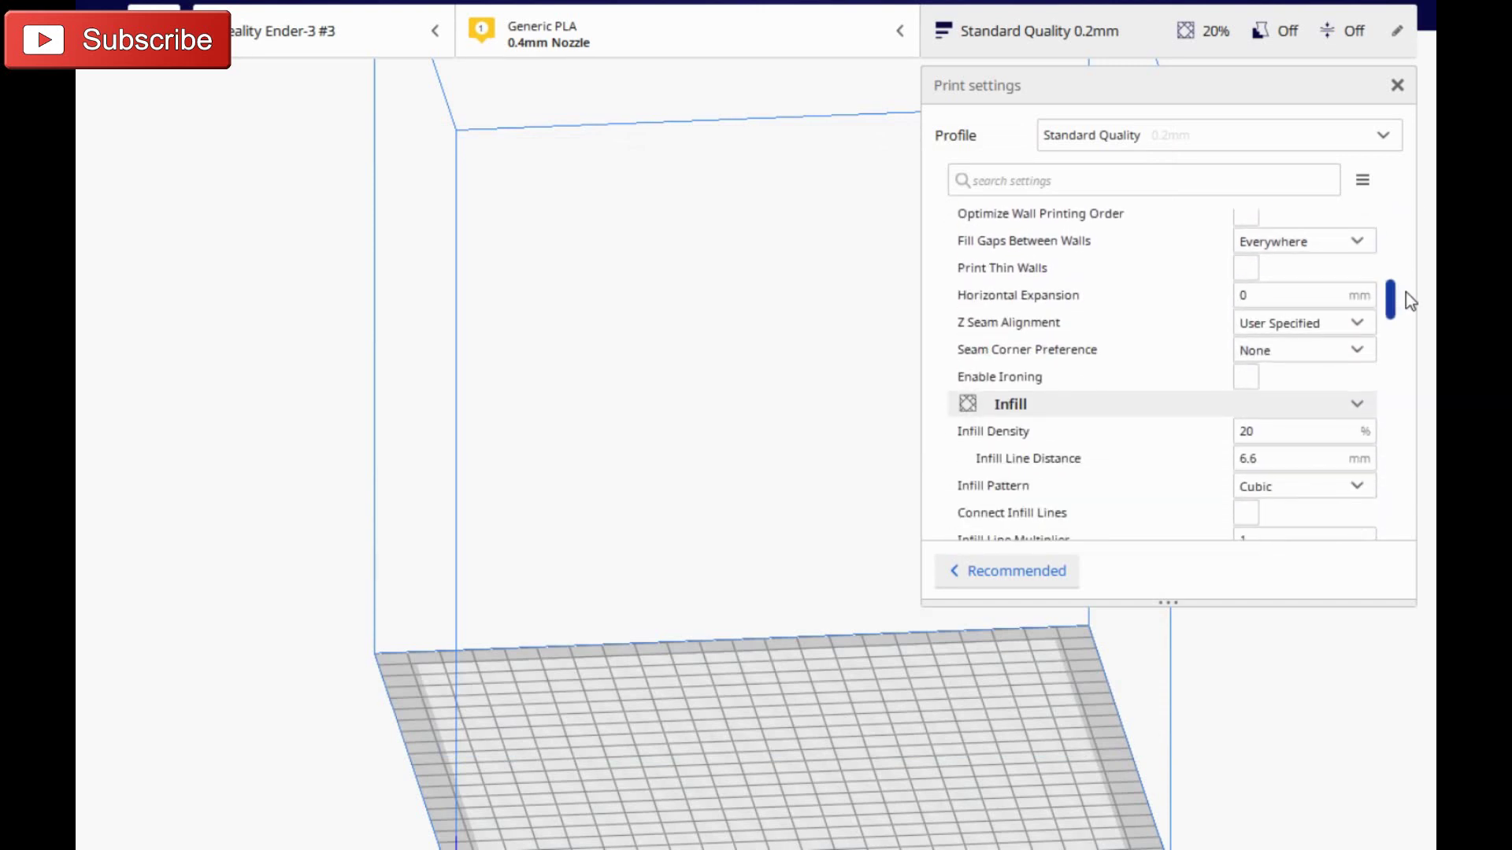
pyautogui.moveTo(1269, 358)
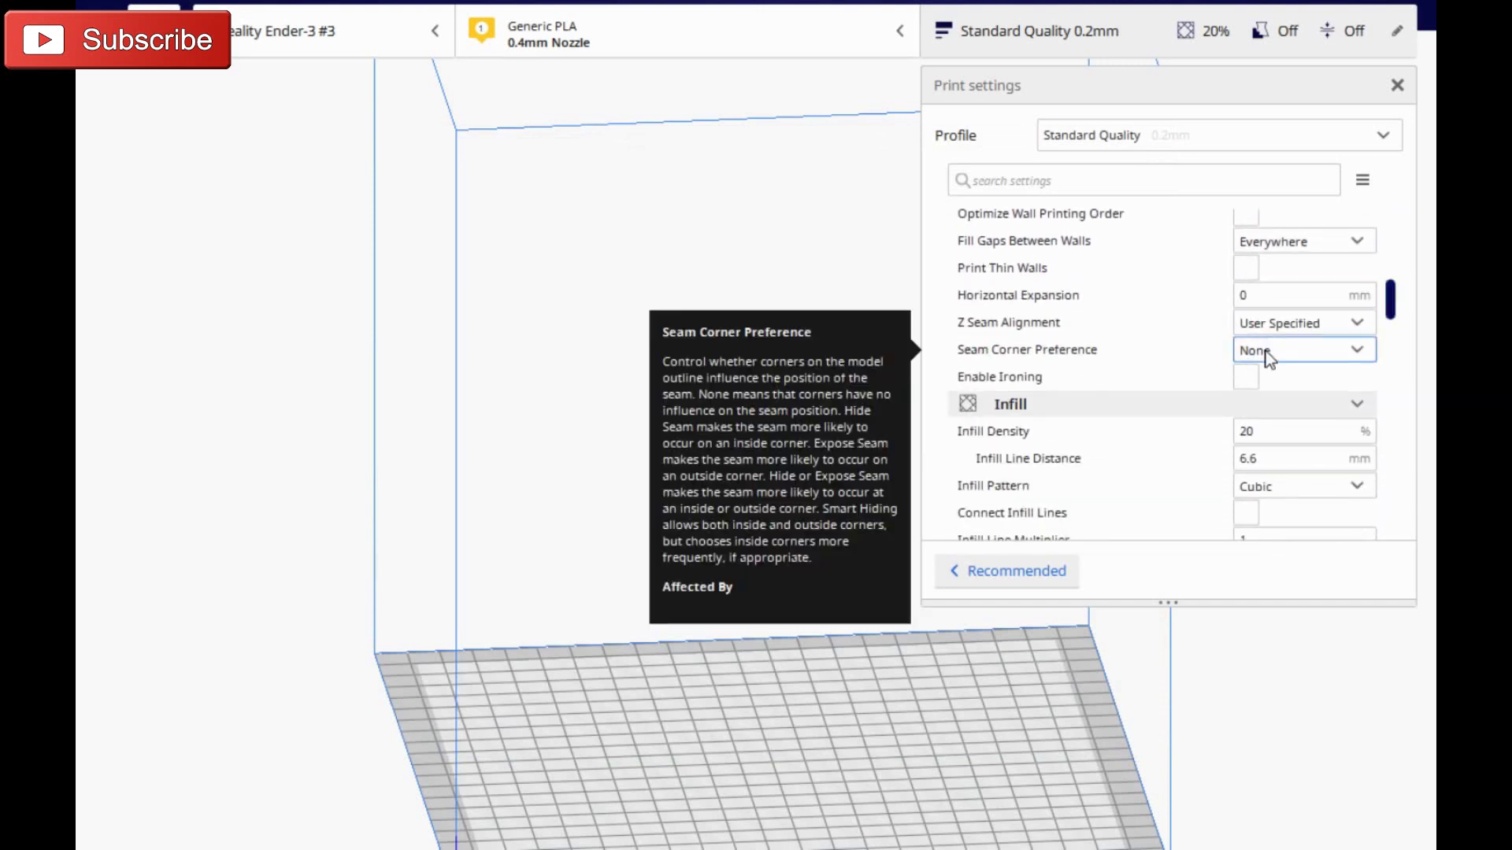
pyautogui.click(1353, 360)
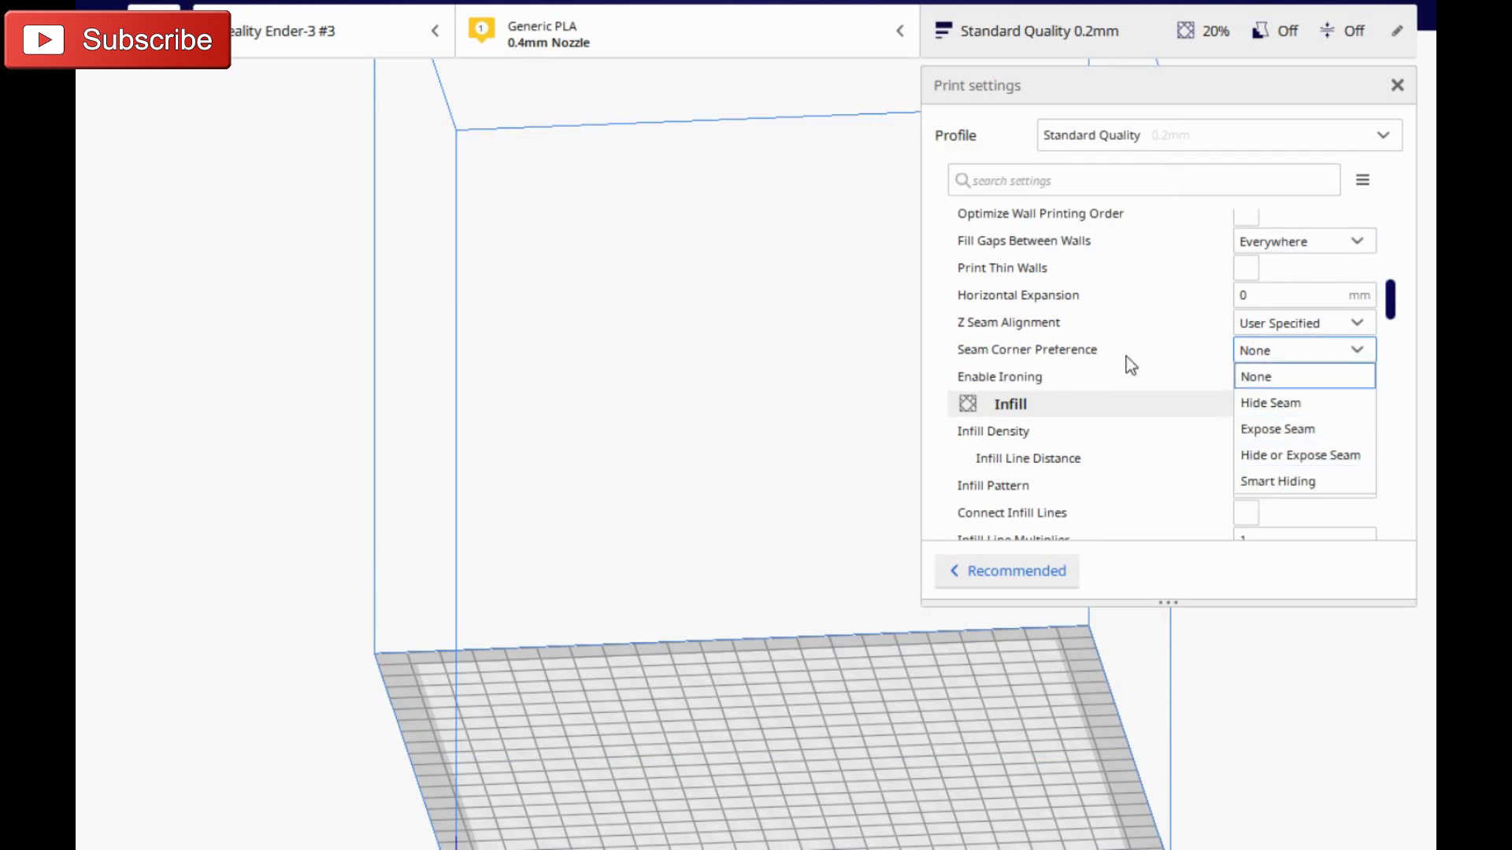
pyautogui.click(1053, 360)
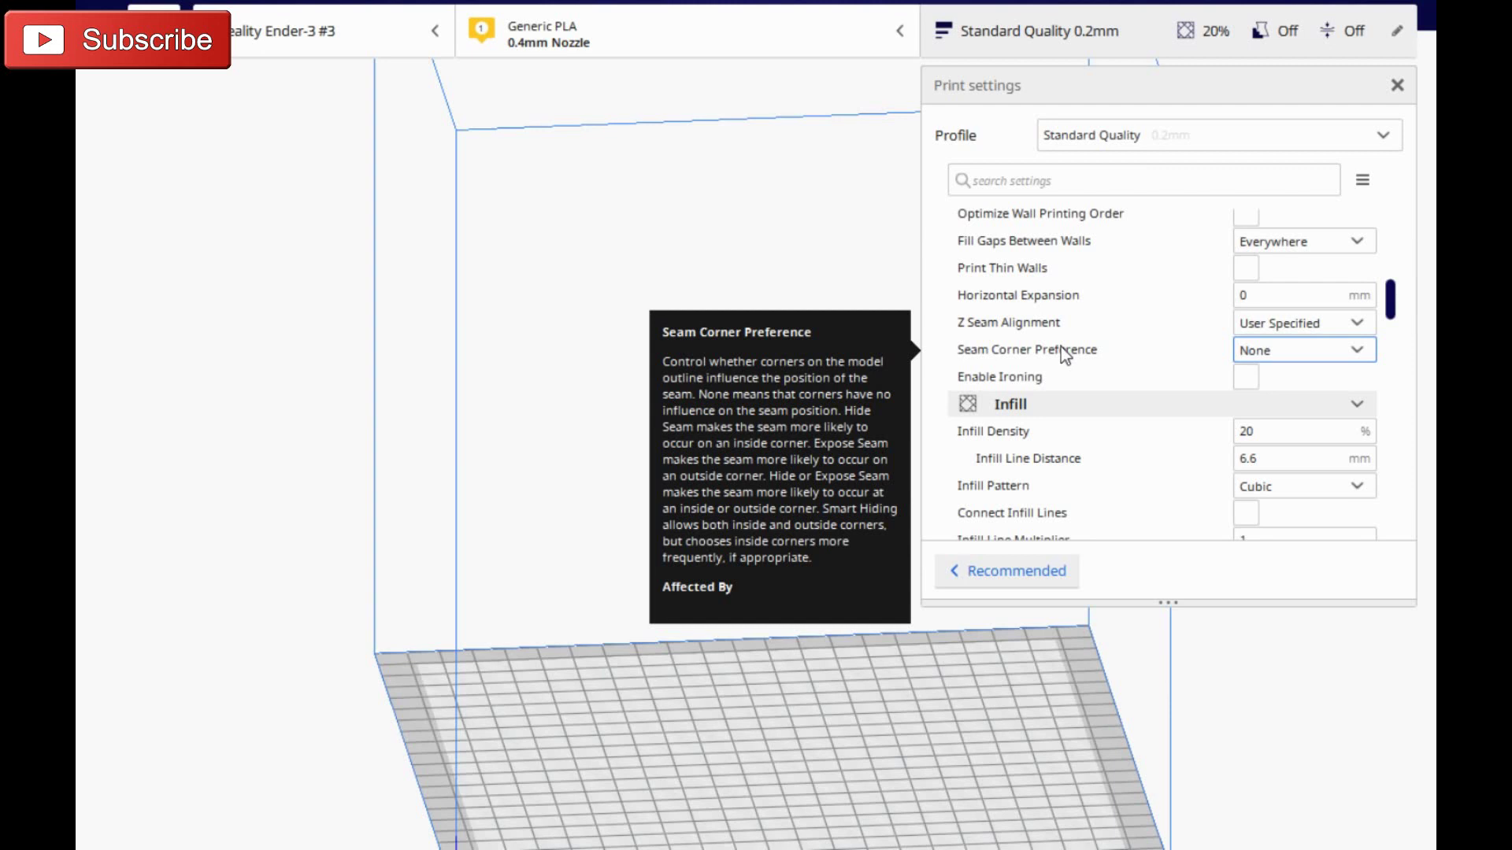
# Choose Hide Seam for Seam Corner Preference and keep Z Seam Alignment at User Specified.
pyautogui.click(1362, 349)
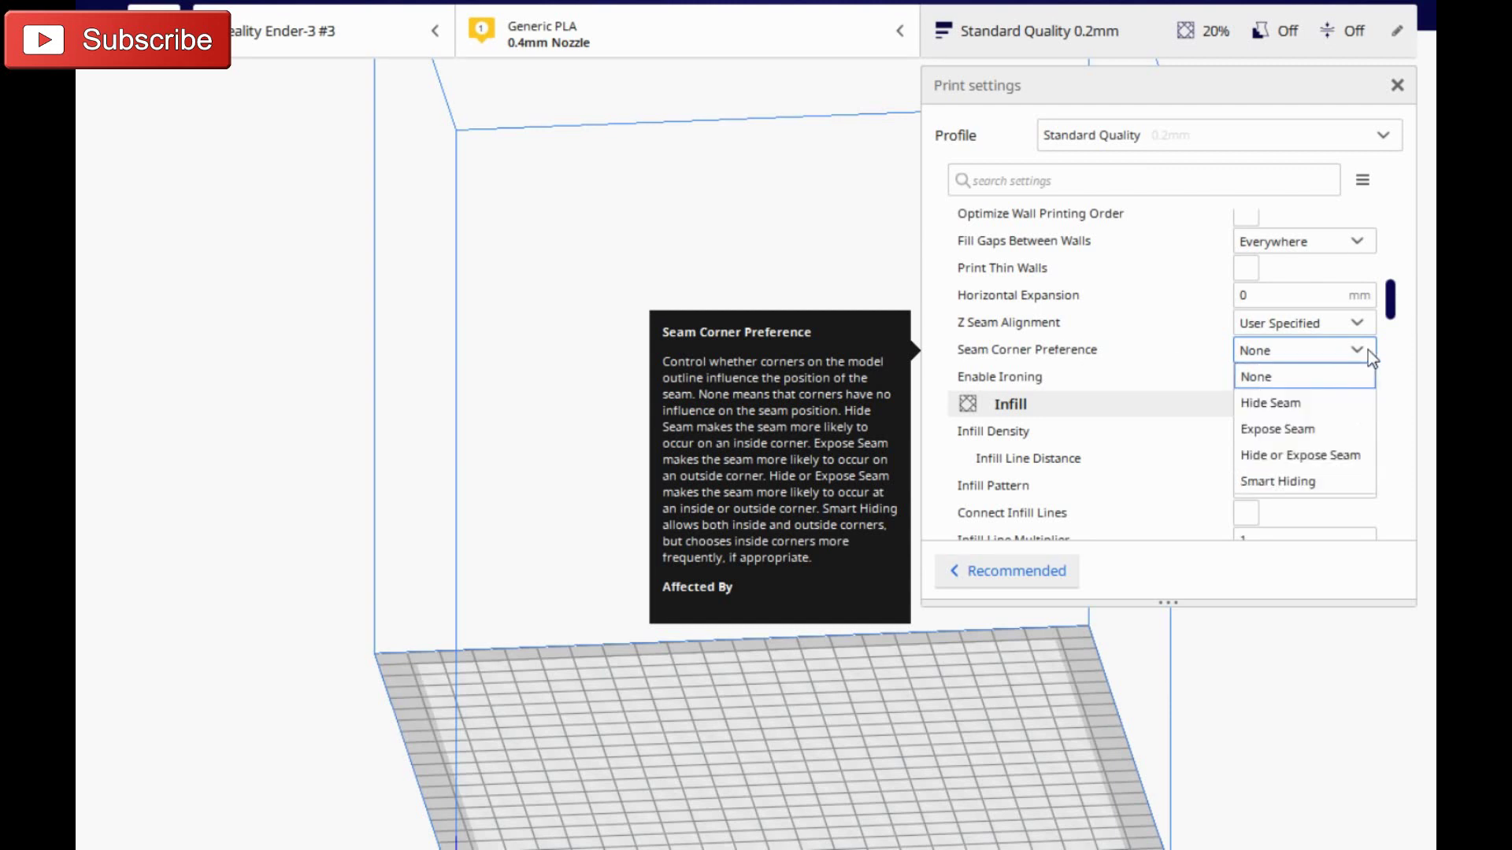
pyautogui.click(1312, 405)
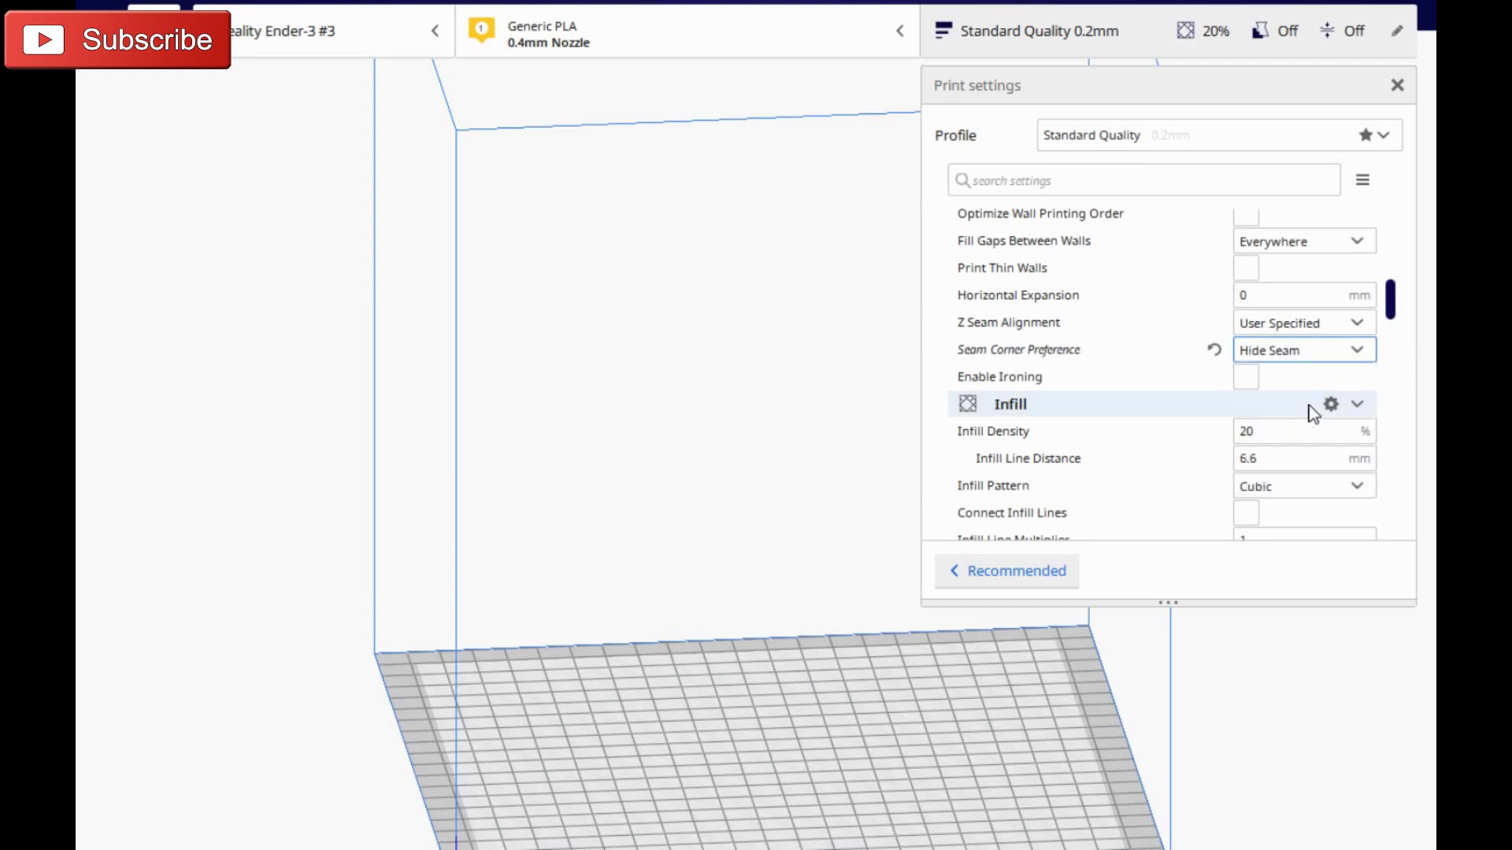
pyautogui.scroll(1, 1189, 490)
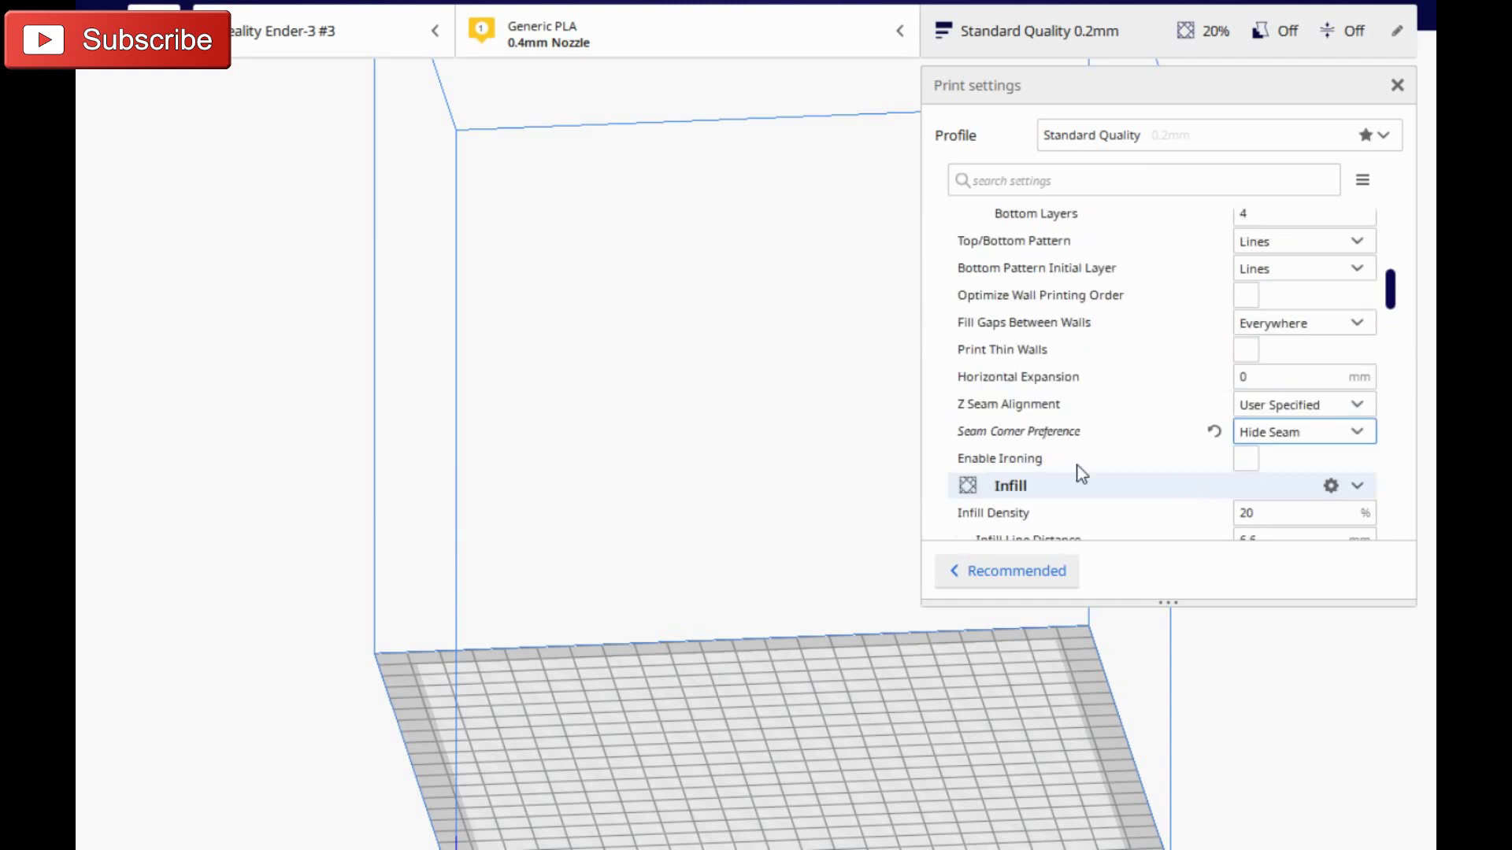
pyautogui.click(1323, 404)
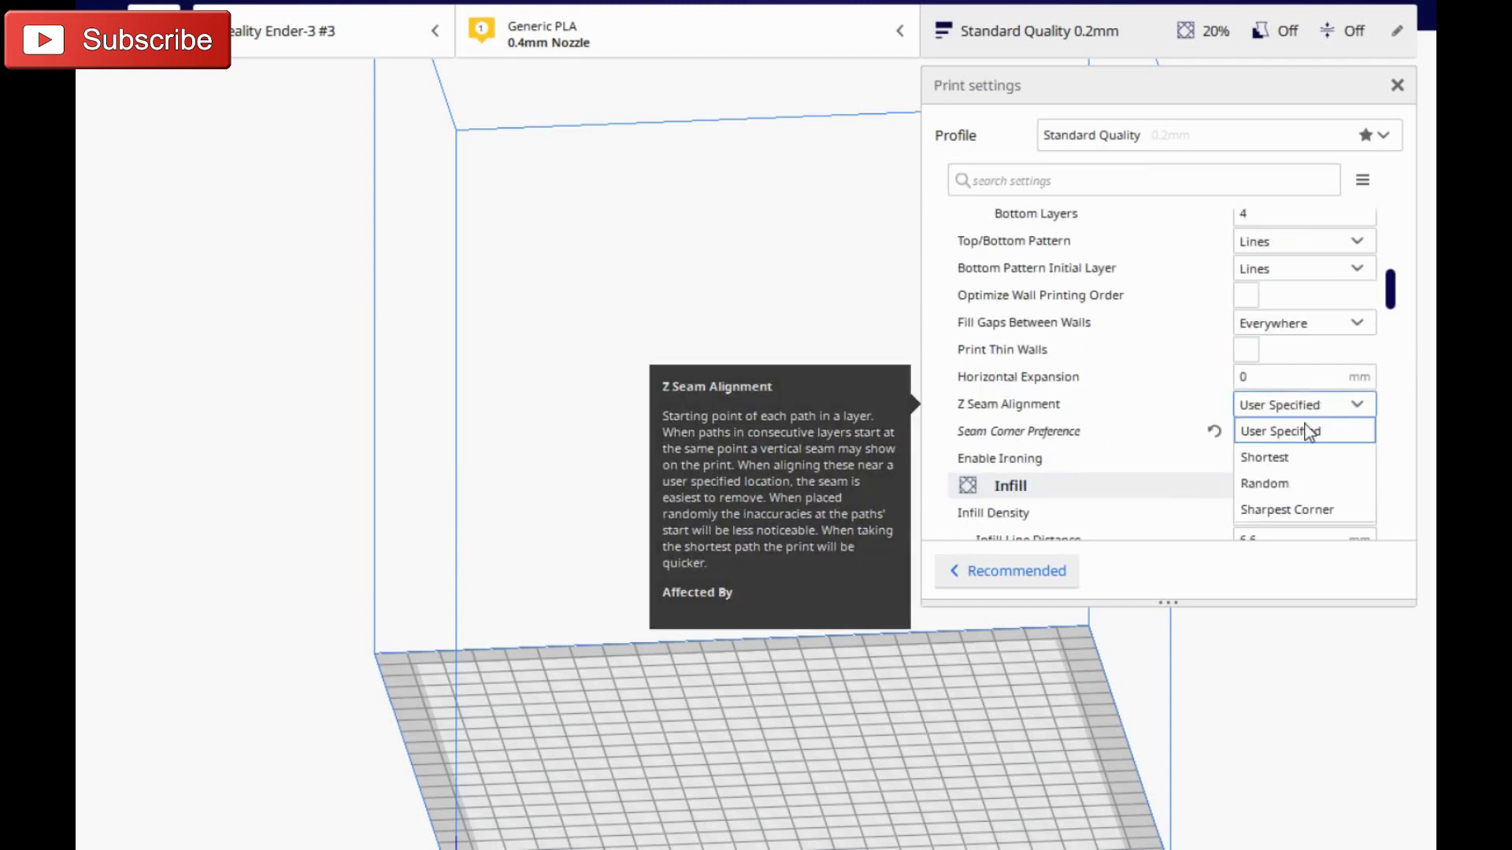
pyautogui.click(1281, 433)
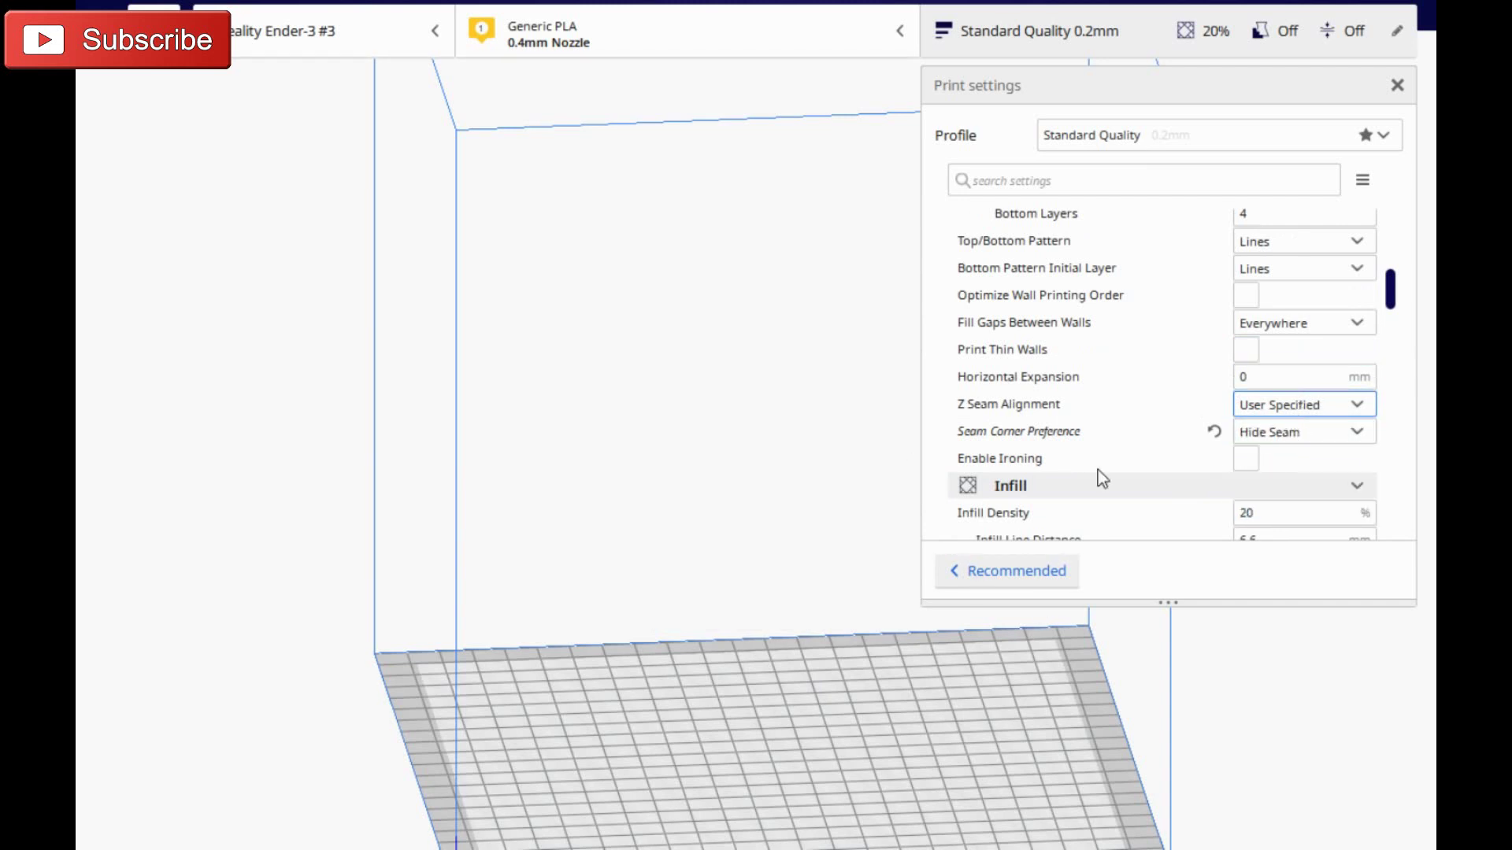
pyautogui.scroll(-1, 1147, 432)
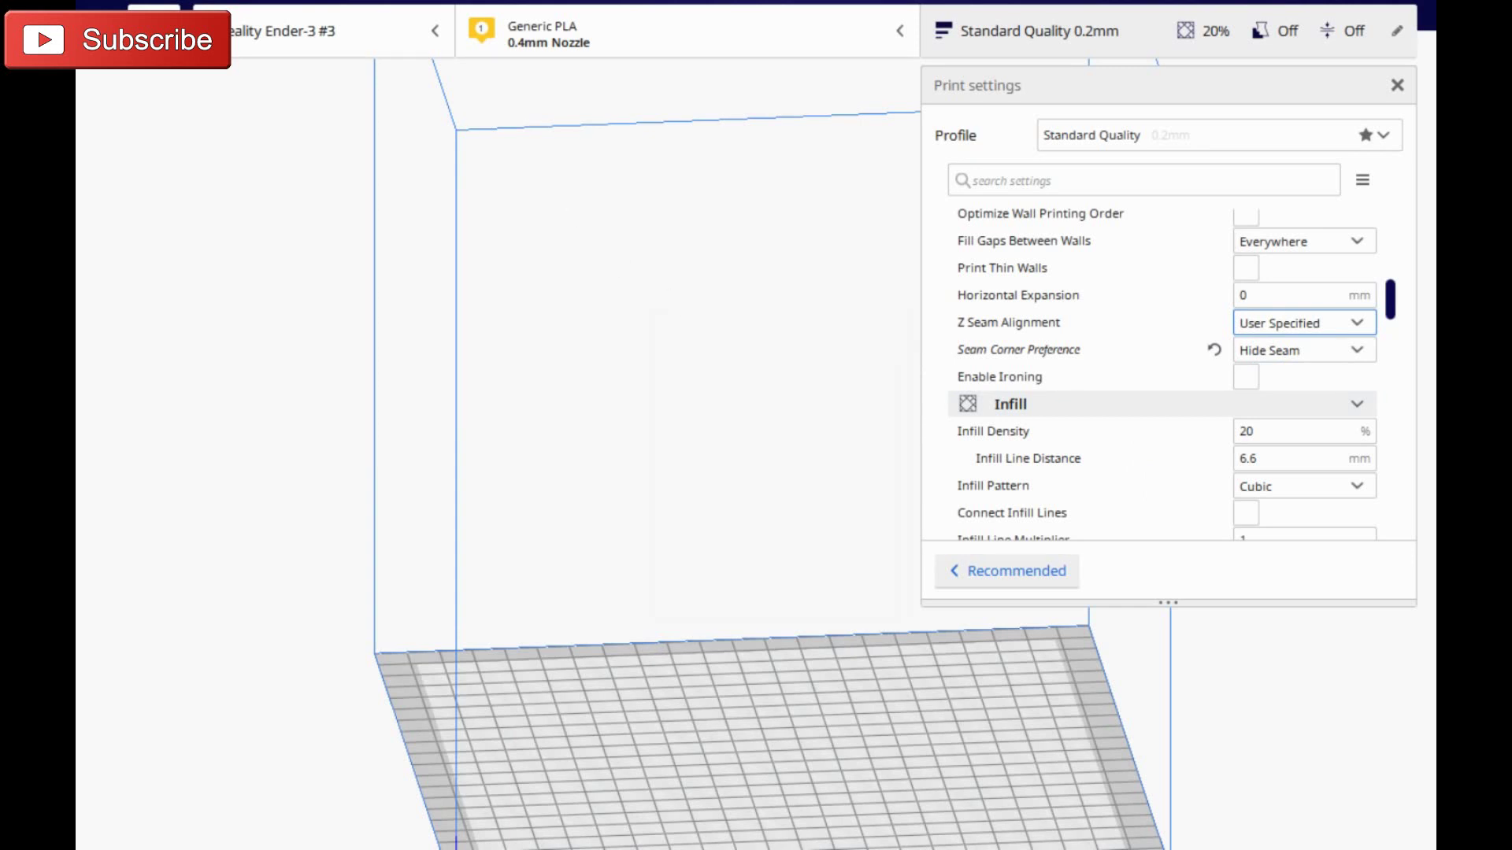
pyautogui.hotkey('alt', 'h')
pyautogui.click(426, 58)
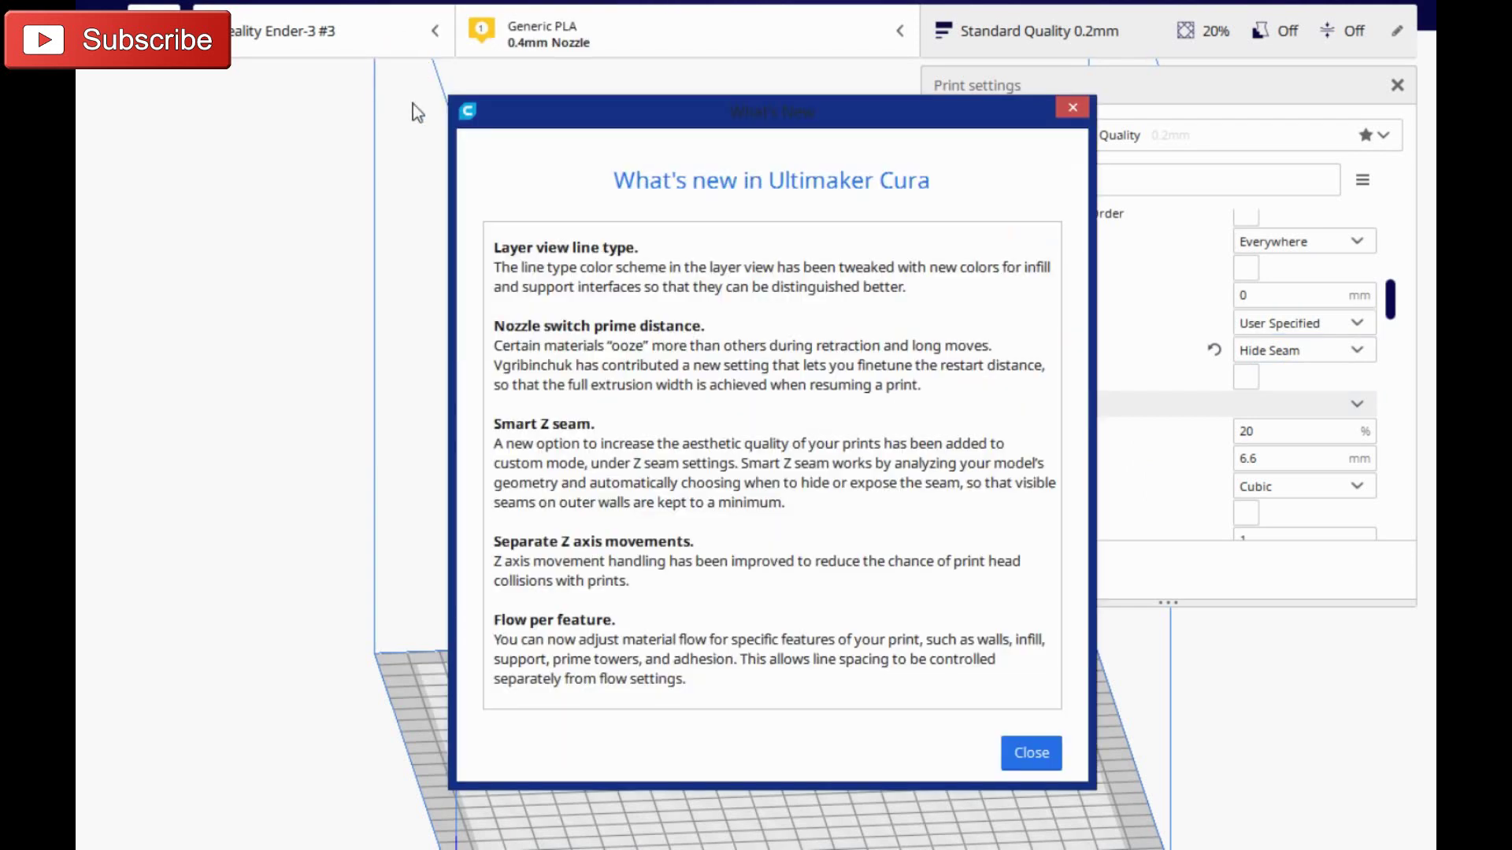
pyautogui.scroll(-5, 687, 567)
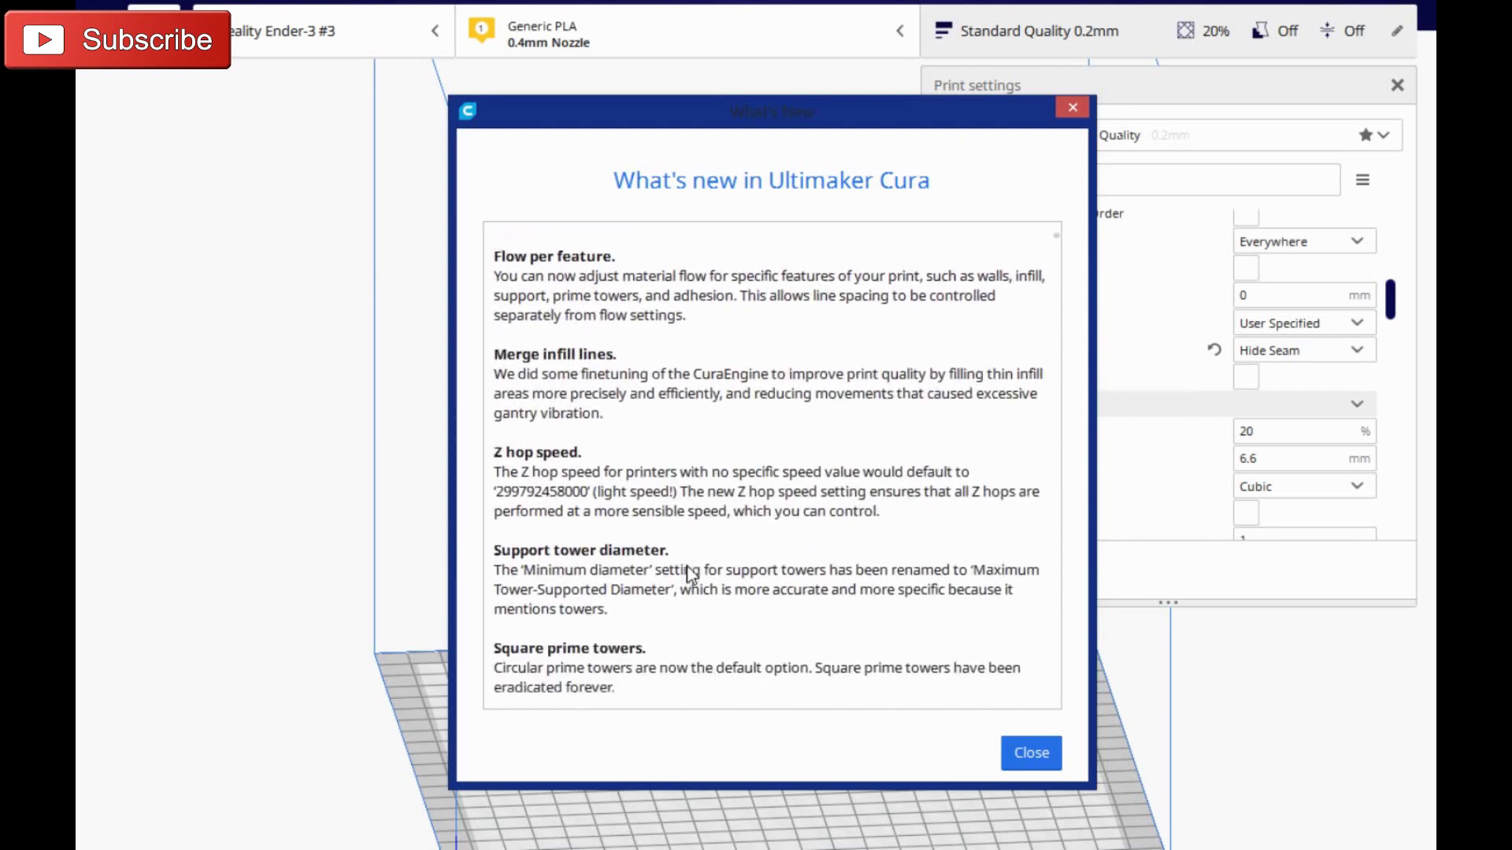
pyautogui.scroll(-8, 687, 566)
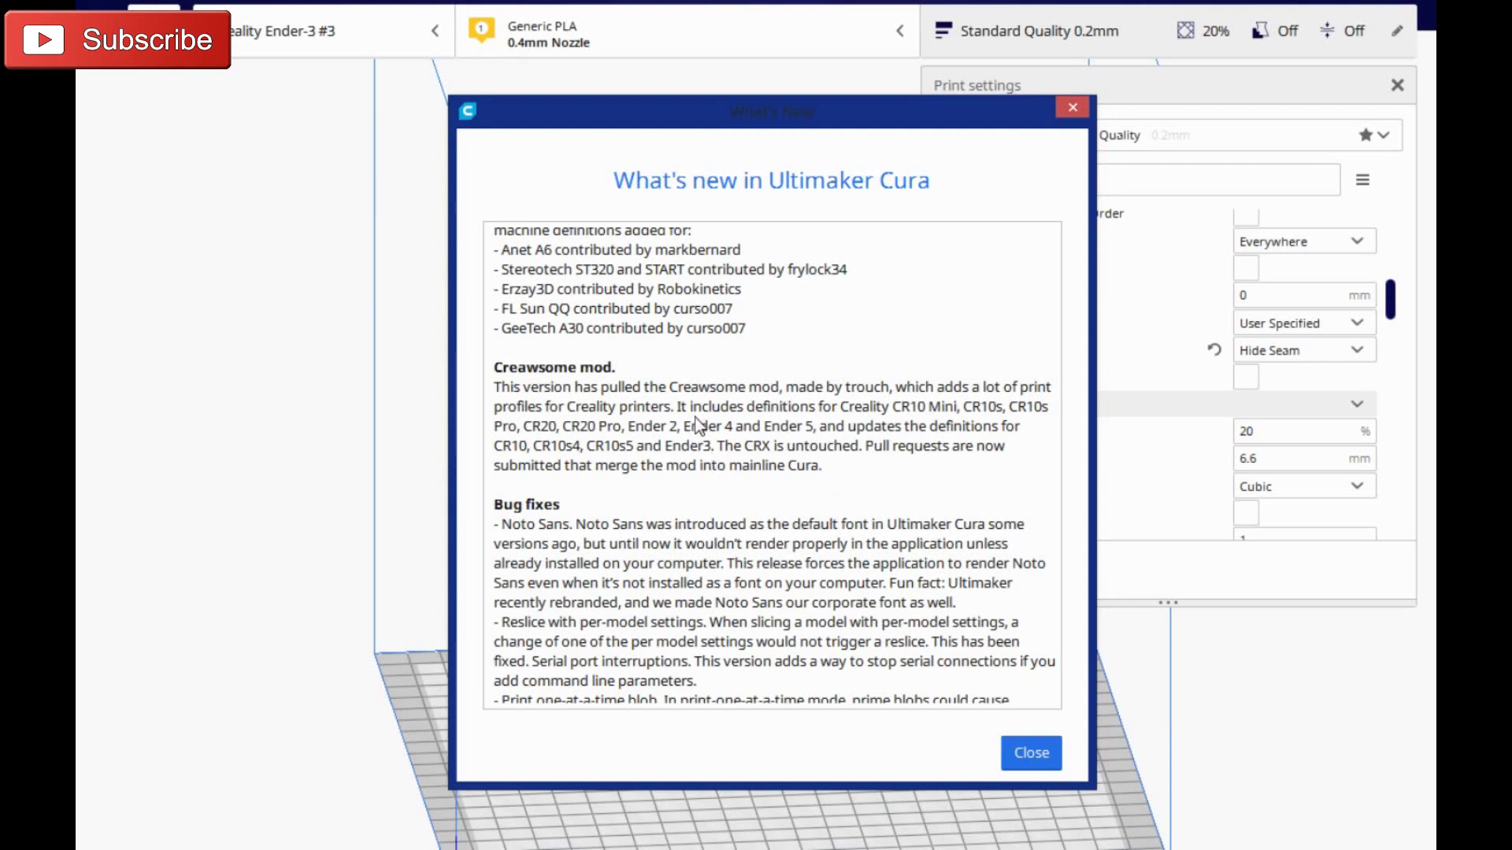
pyautogui.scroll(-3, 714, 414)
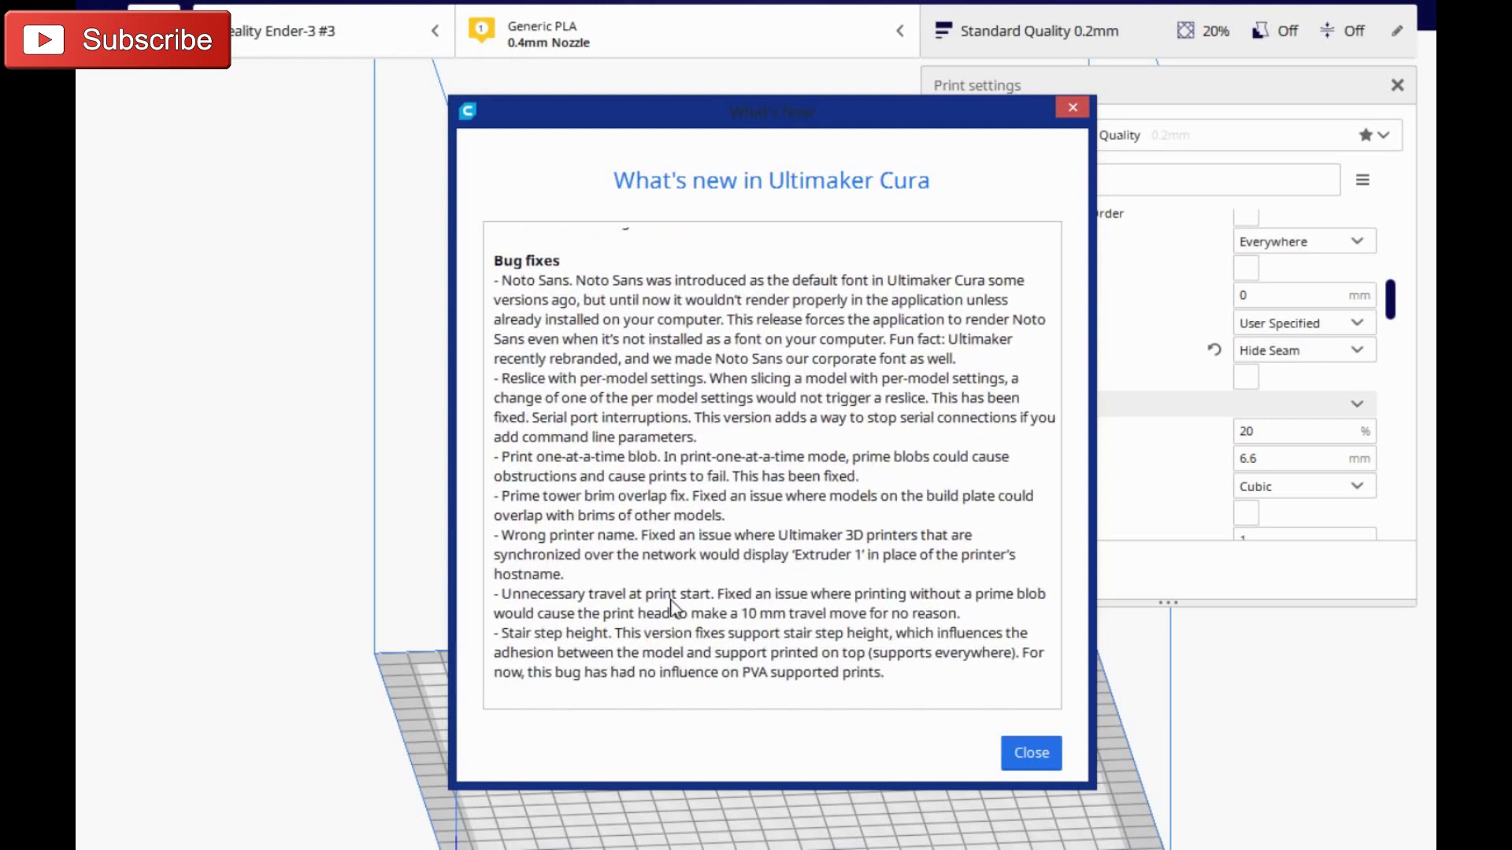
pyautogui.scroll(-2, 676, 626)
pyautogui.scroll(-3, 674, 620)
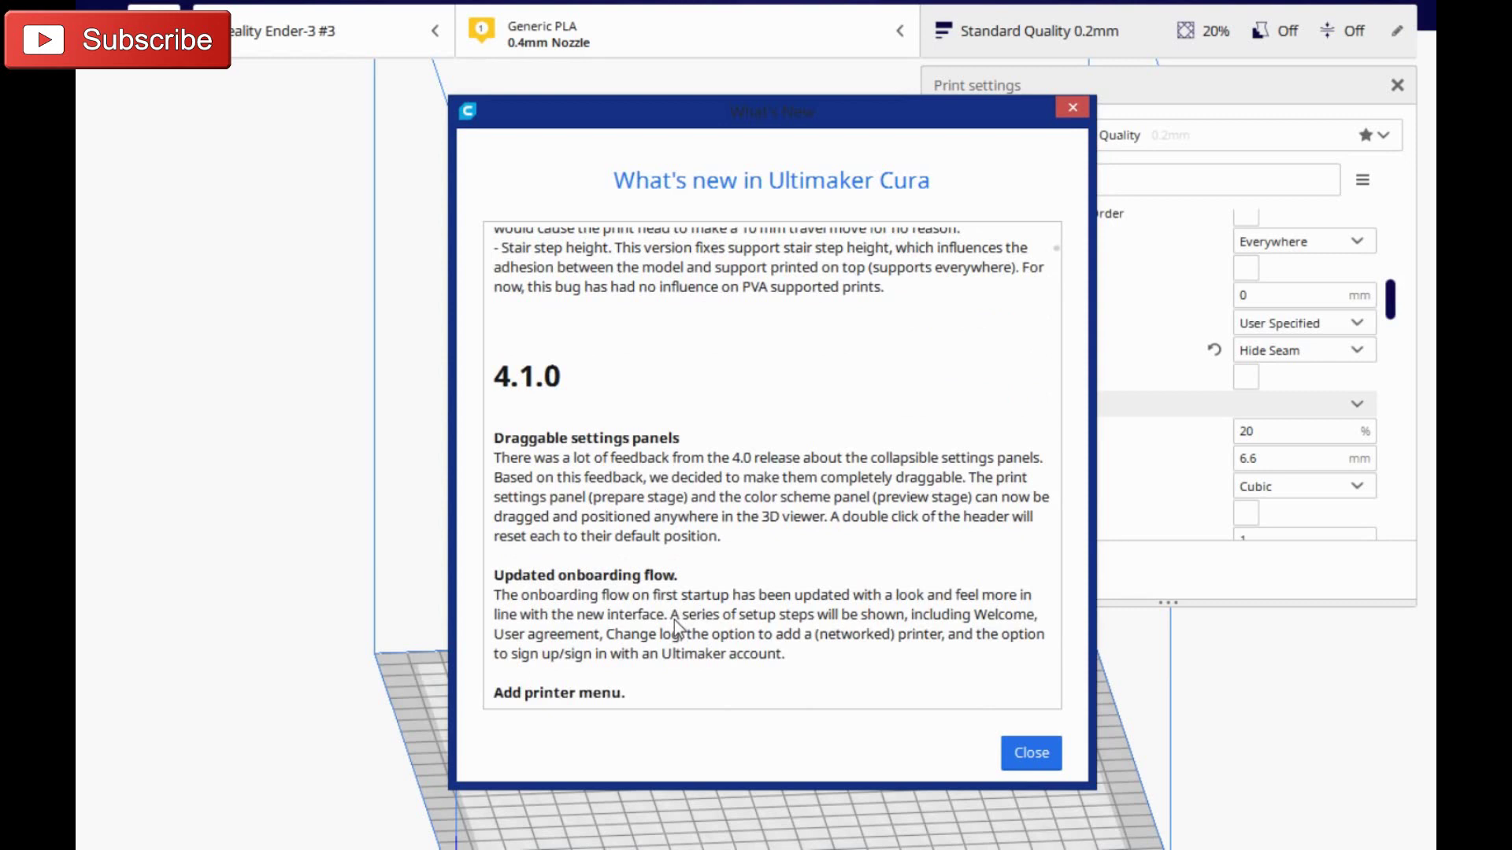
pyautogui.scroll(2, 674, 621)
pyautogui.scroll(-8, 673, 616)
pyautogui.scroll(10, 674, 622)
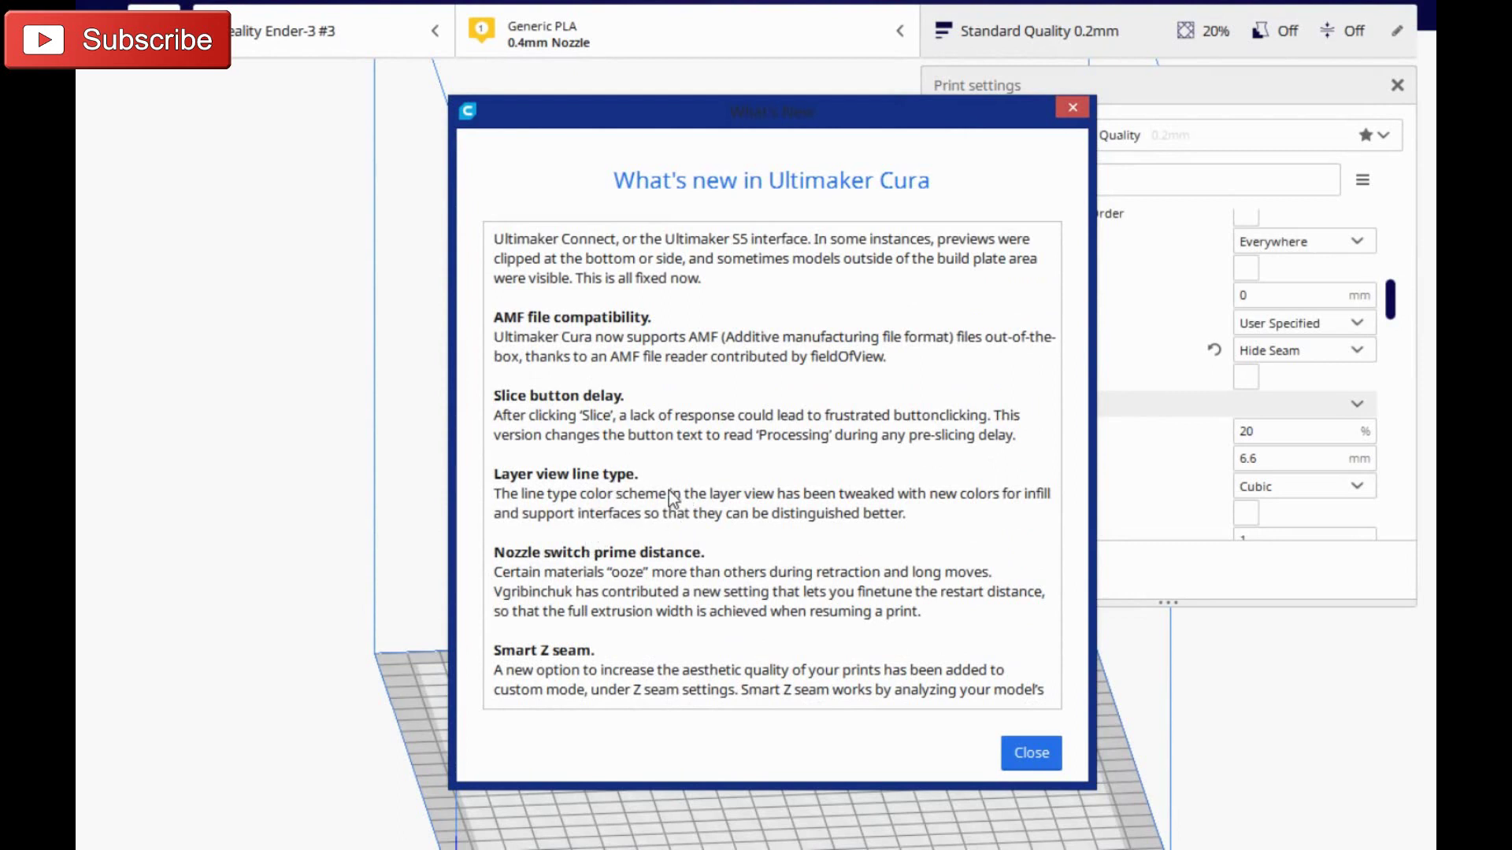
pyautogui.scroll(5, 668, 478)
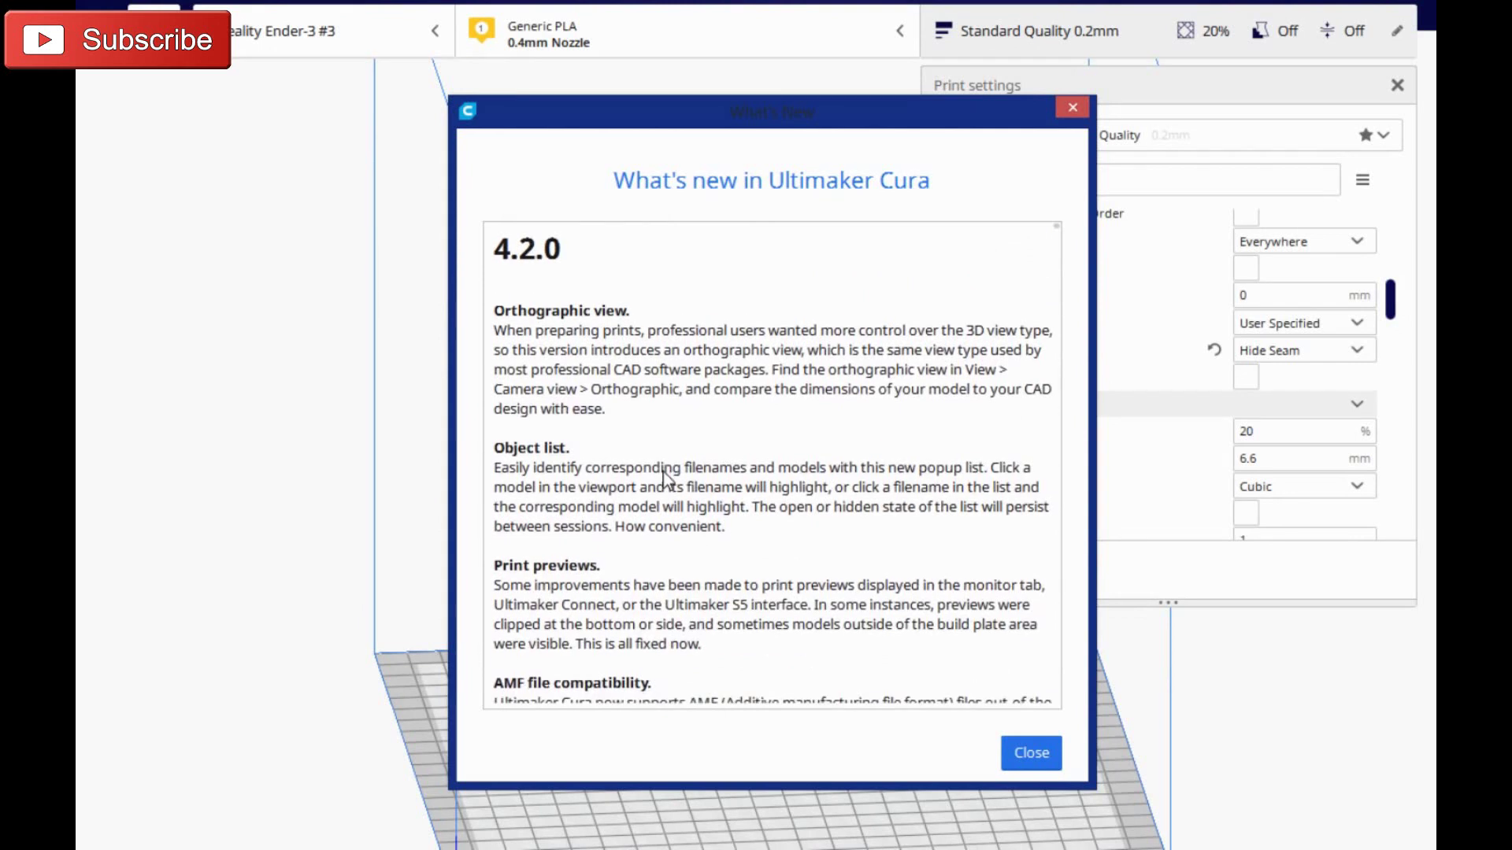
pyautogui.doubleClick(508, 313)
pyautogui.moveTo(611, 319); pyautogui.dragTo(656, 320)
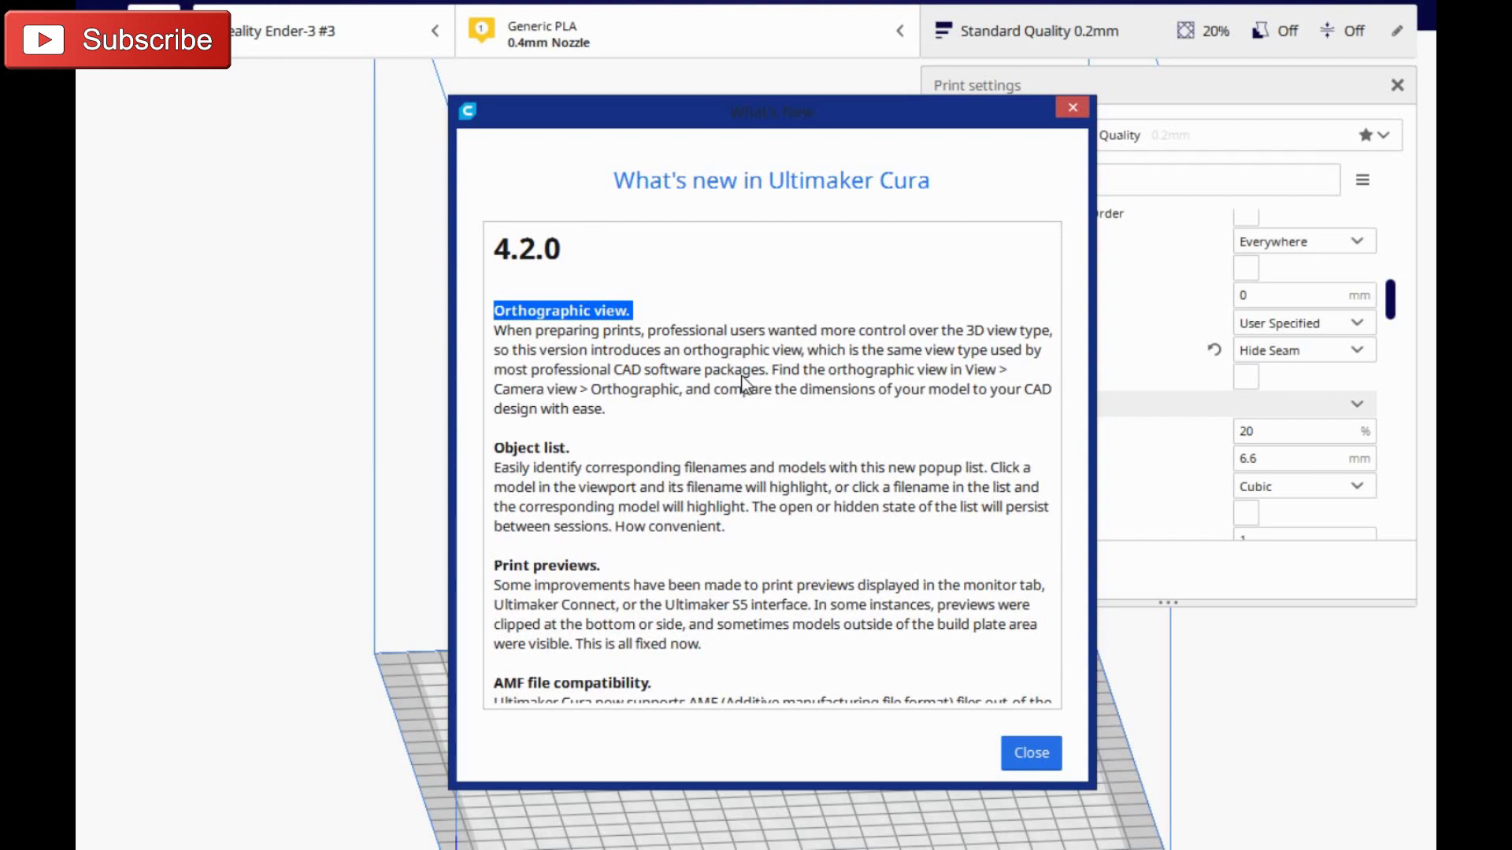
pyautogui.click(1069, 108)
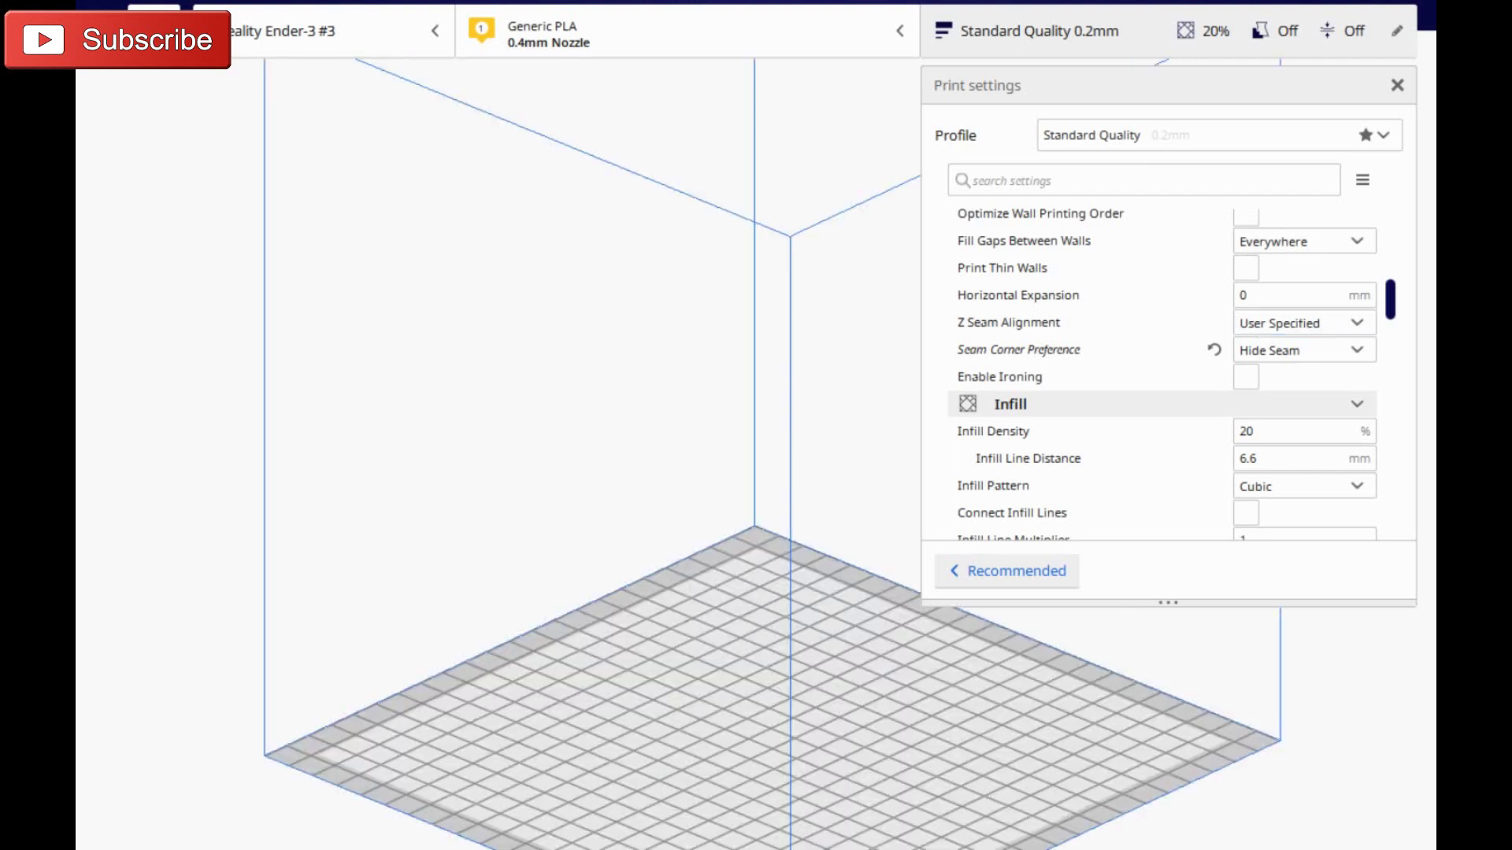
# Load the chess-piece model and scale it uniformly to 75% (29.53 × 29.39 × 75.97 mm).
pyautogui.moveTo(1086, 410); pyautogui.dragTo(824, 723)
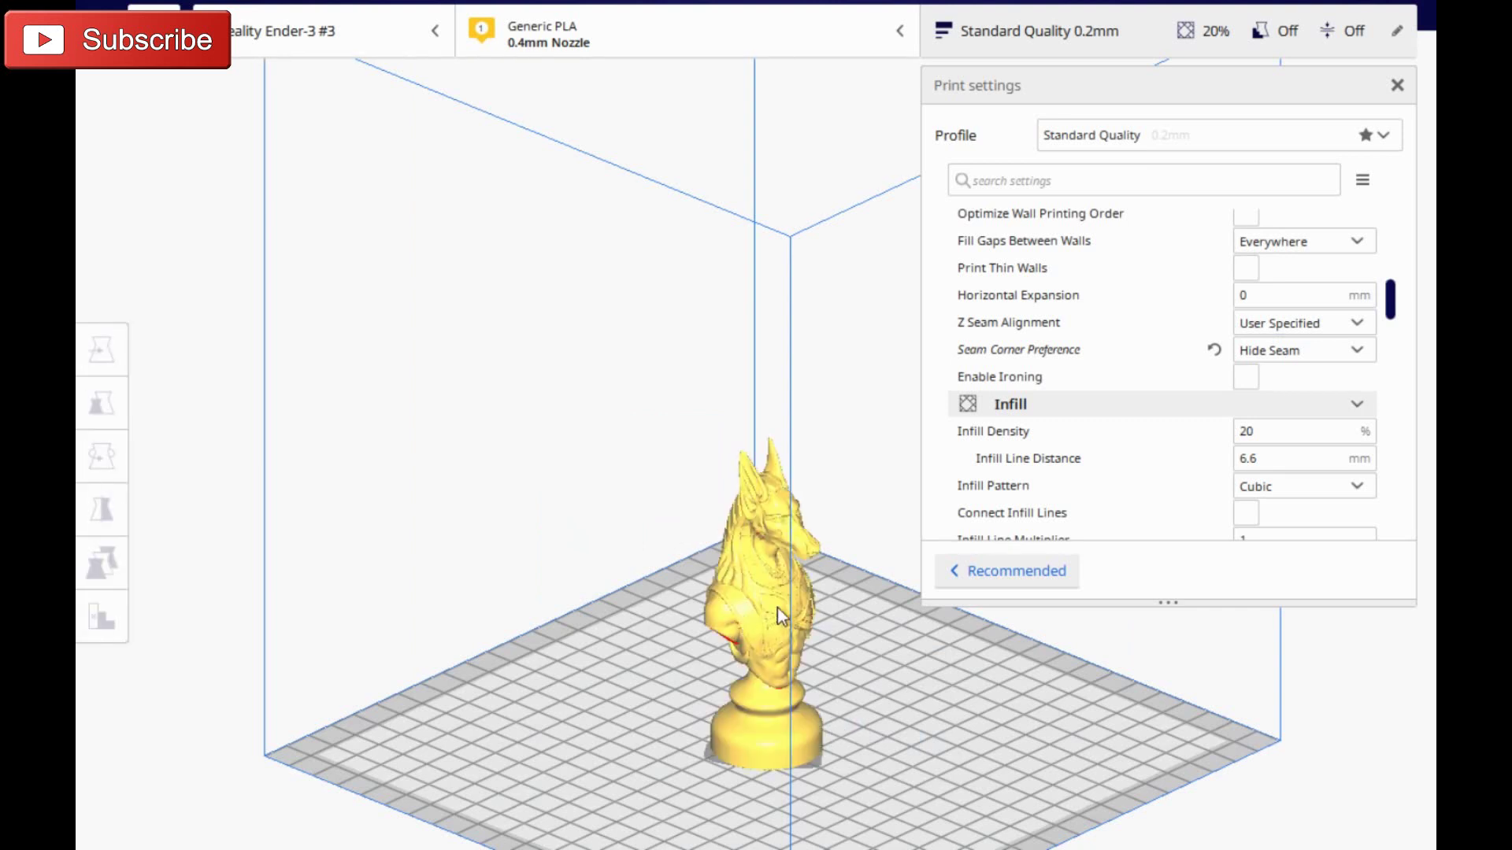
pyautogui.rightClick(760, 613)
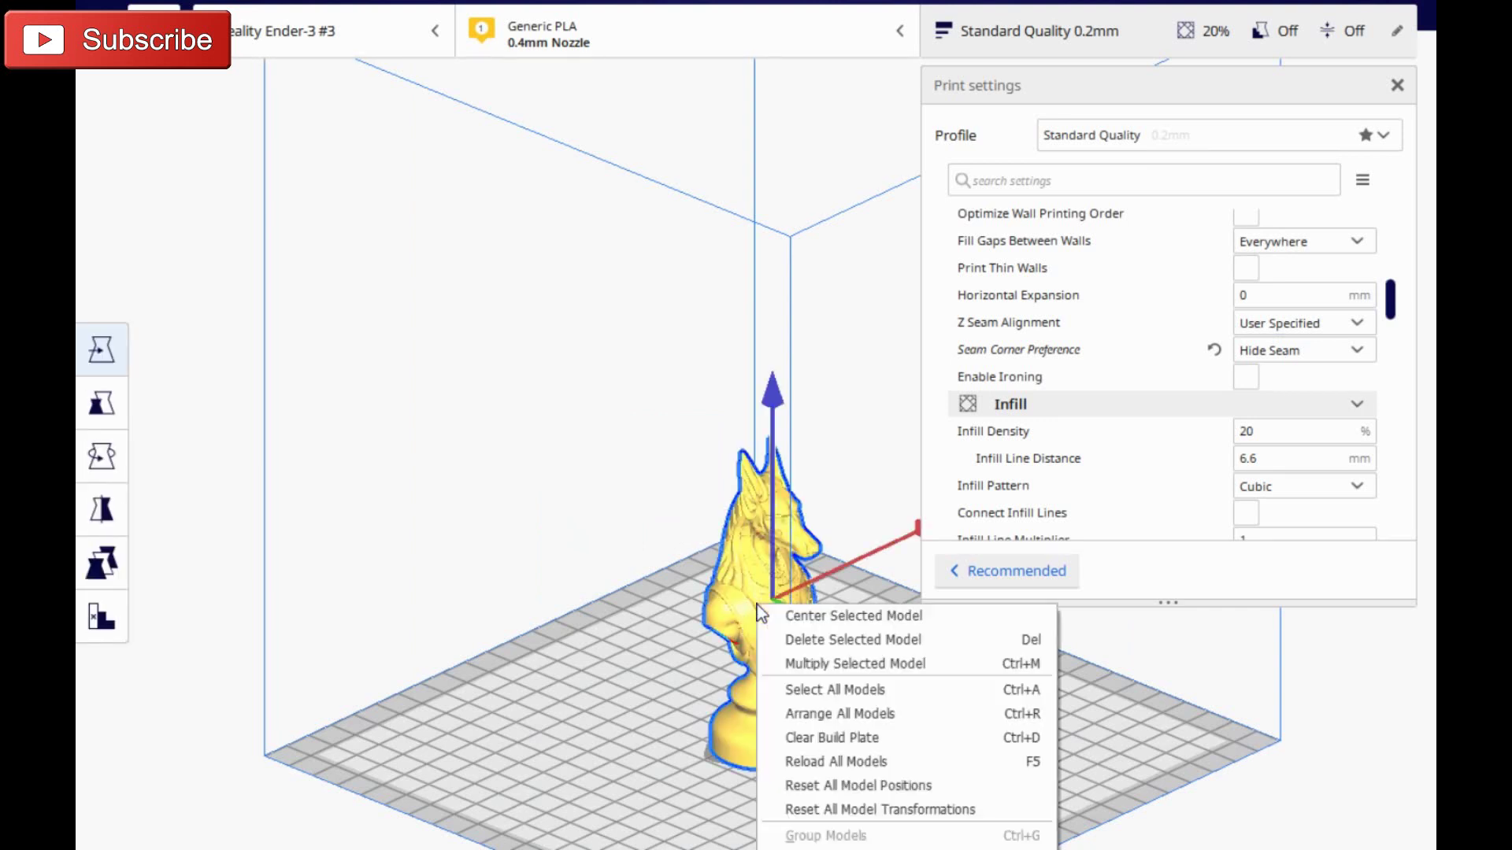
pyautogui.click(102, 403)
pyautogui.click(354, 403)
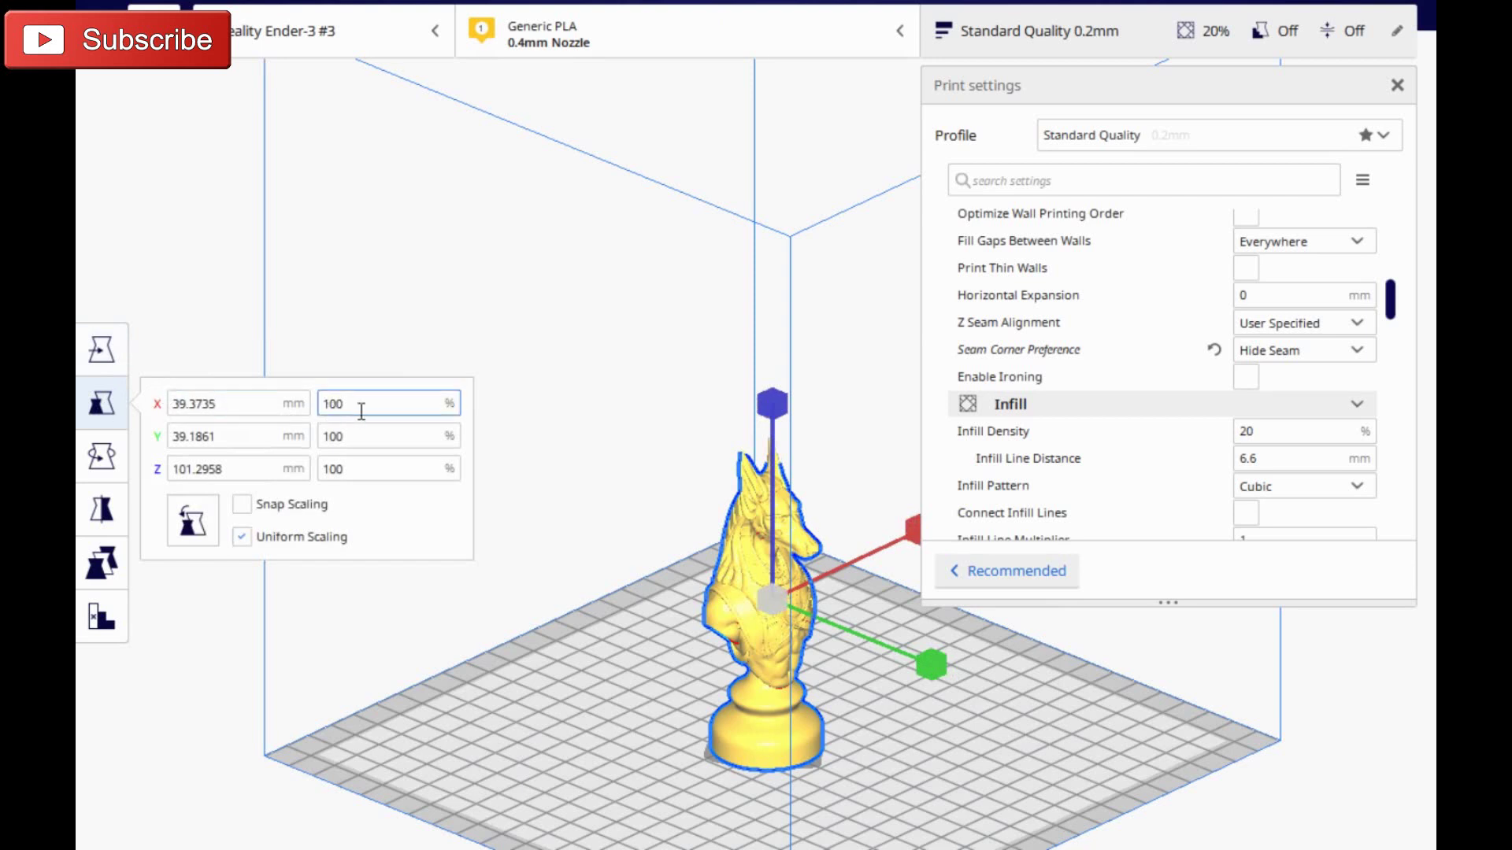
pyautogui.moveTo(355, 404); pyautogui.dragTo(253, 402)
pyautogui.write('75')
pyautogui.press('Return')
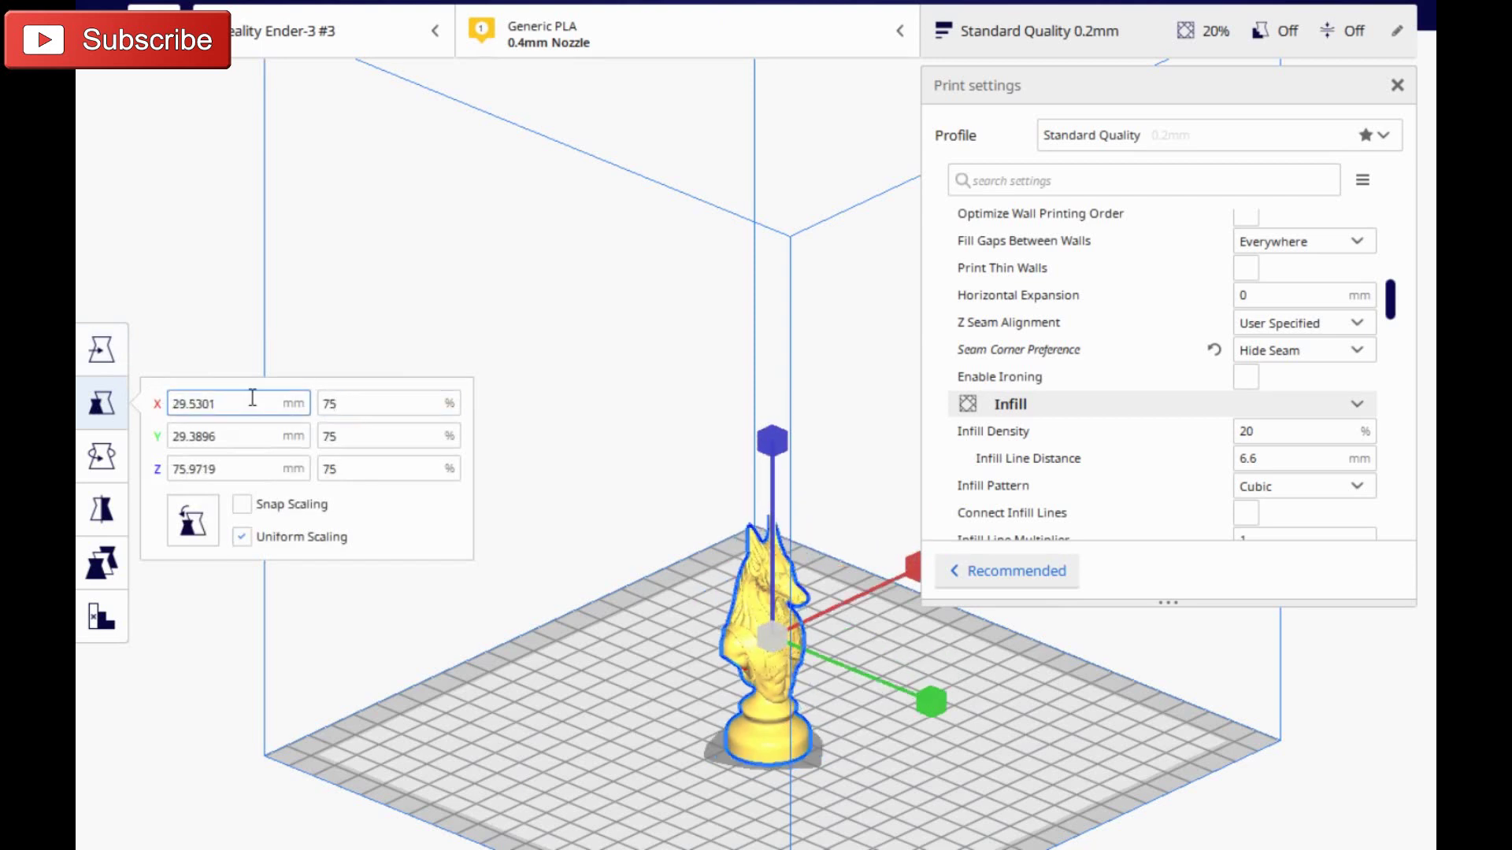